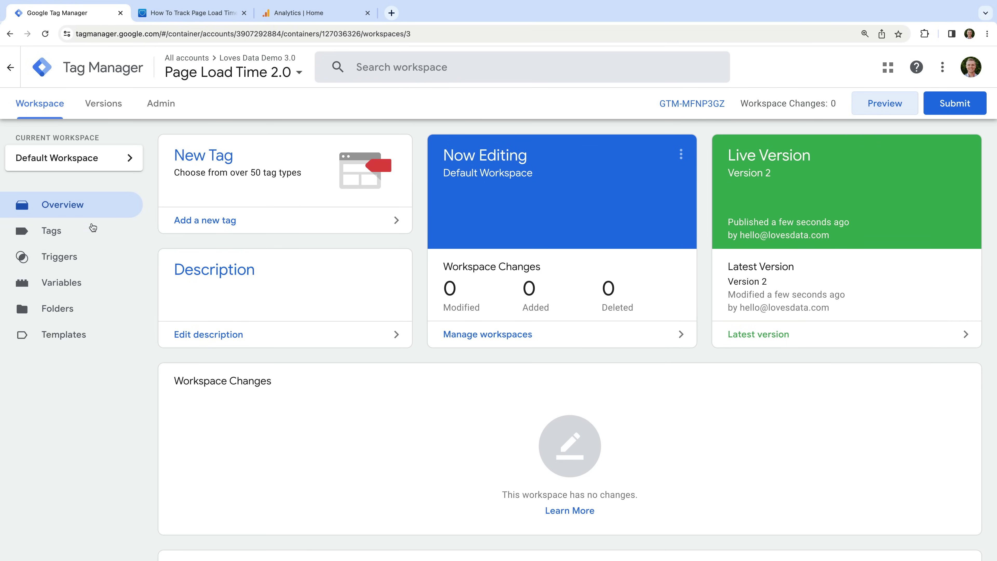
# - Create a user-defined variable named "Page Load Time" with the Custom JavaScript variable type
pyautogui.click(89, 240)
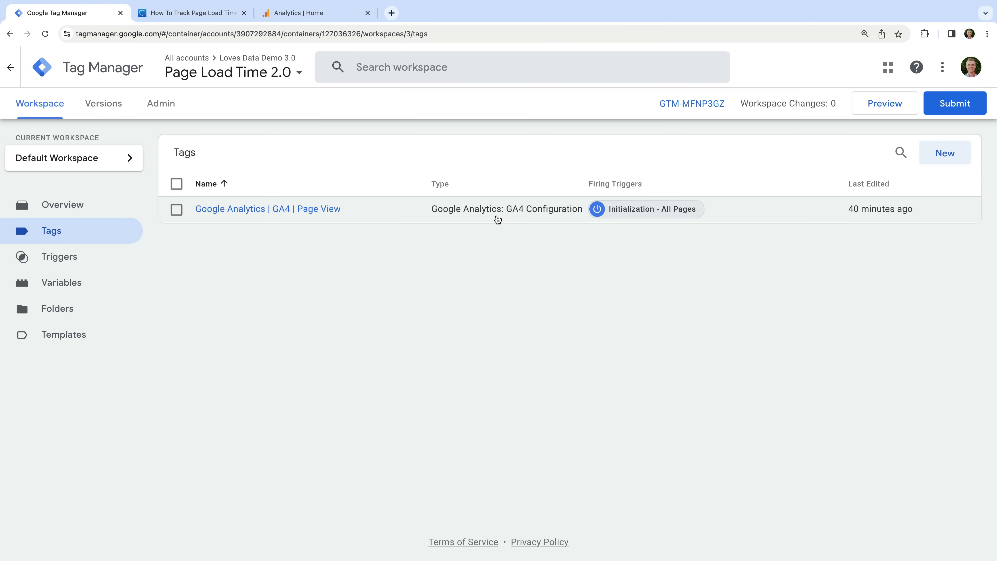
pyautogui.click(95, 278)
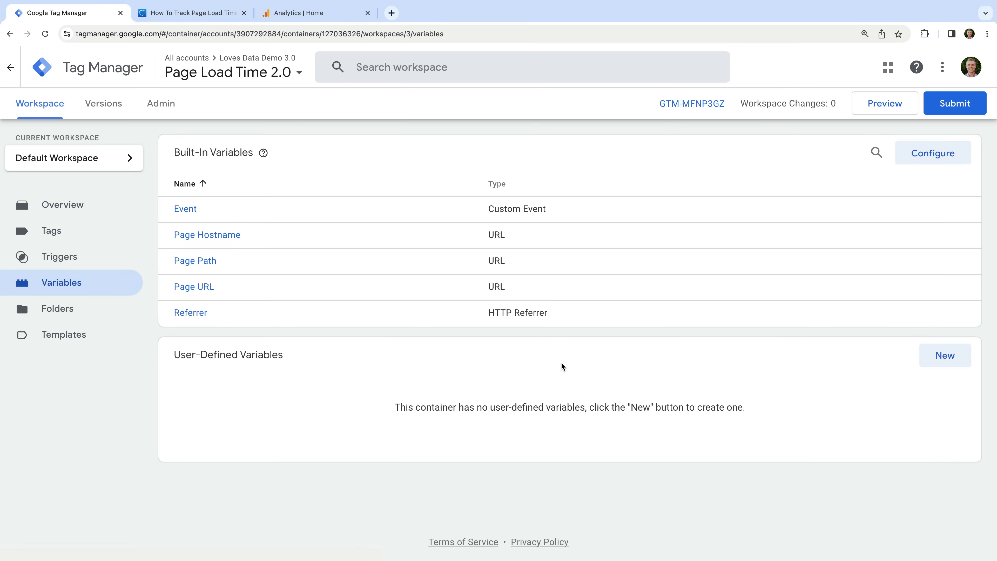
pyautogui.click(958, 364)
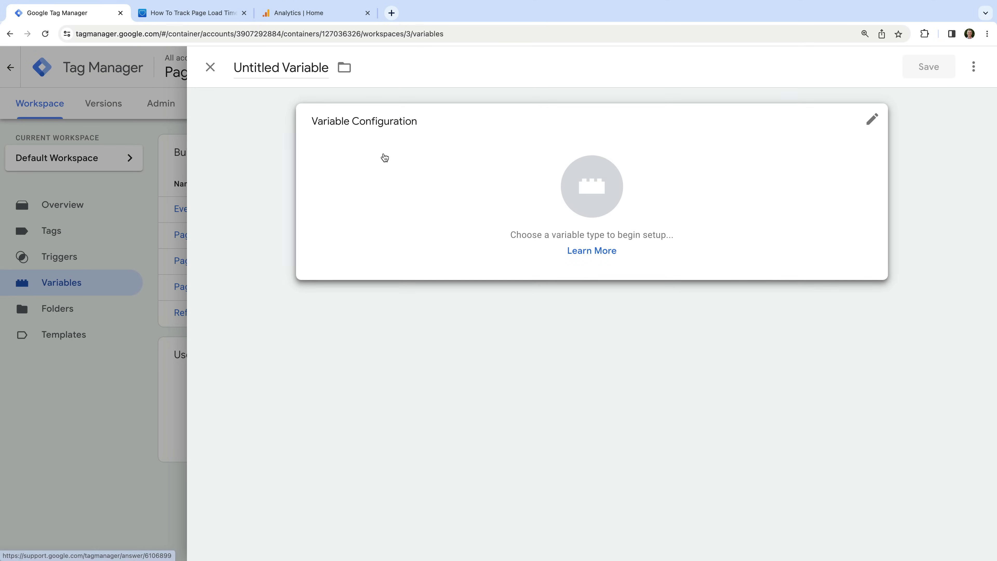
pyautogui.click(290, 69)
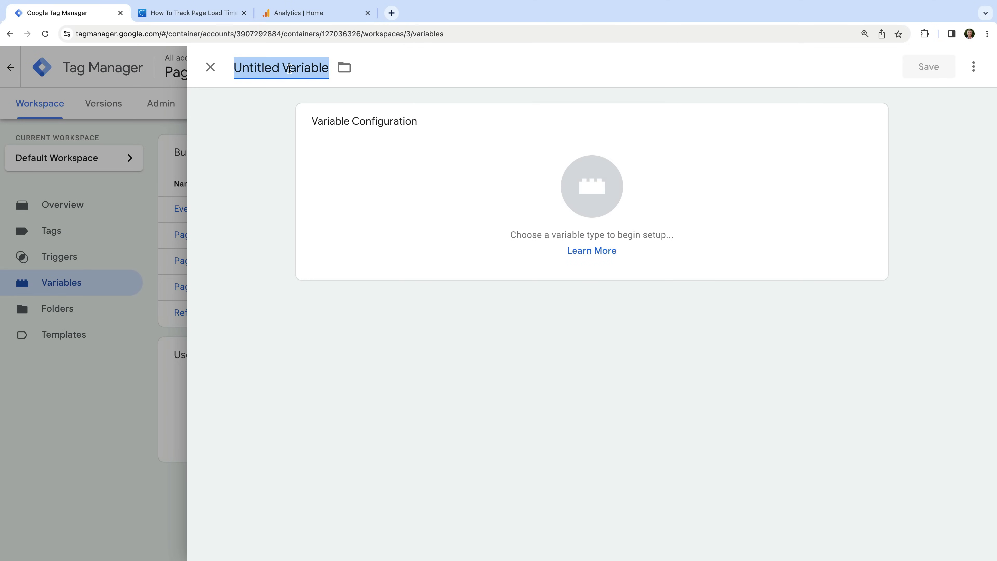
pyautogui.write('Page Loa')
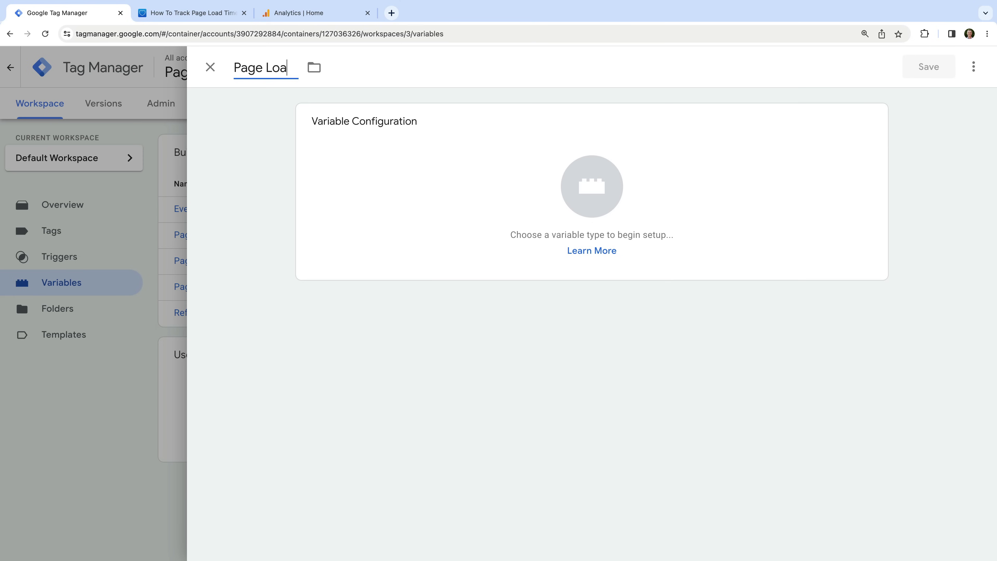
pyautogui.write('d Time')
pyautogui.click(270, 127)
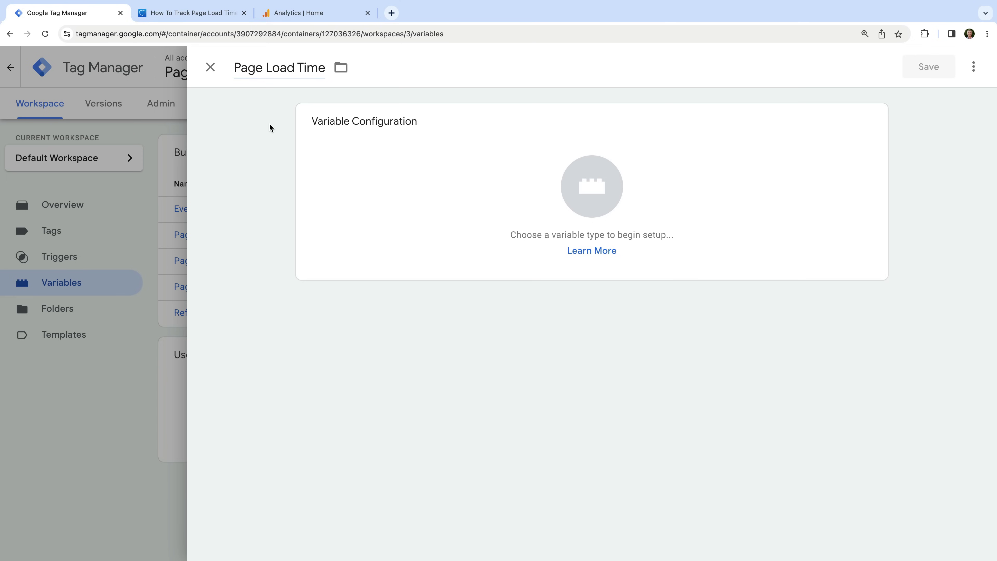
pyautogui.click(391, 138)
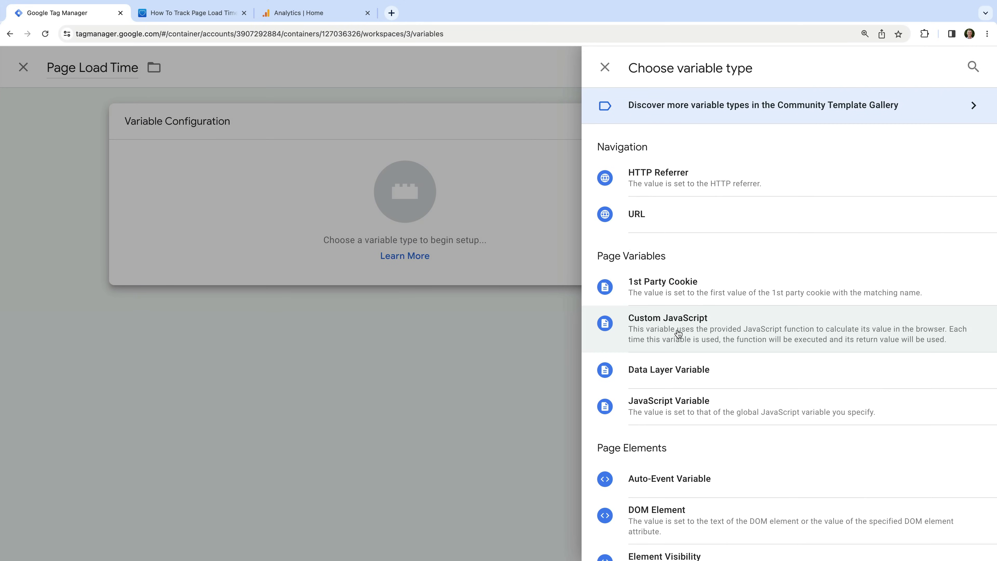
pyautogui.click(711, 326)
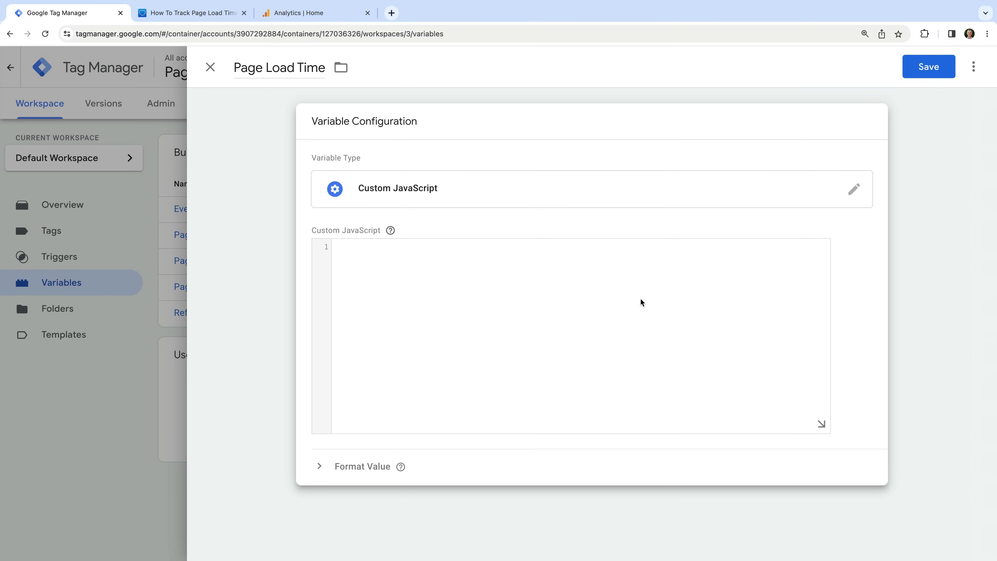
# - Copy the complete Step 1 function from the Loves Data page load time article into the variable's Custom JavaScript code
pyautogui.click(201, 14)
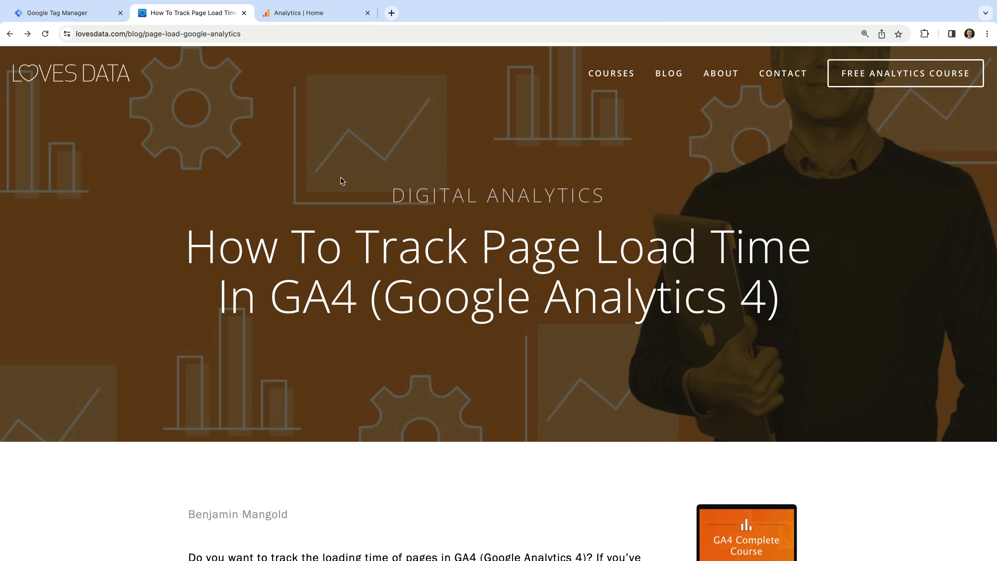
pyautogui.scroll(-4, 340, 180)
pyautogui.scroll(-13, 340, 181)
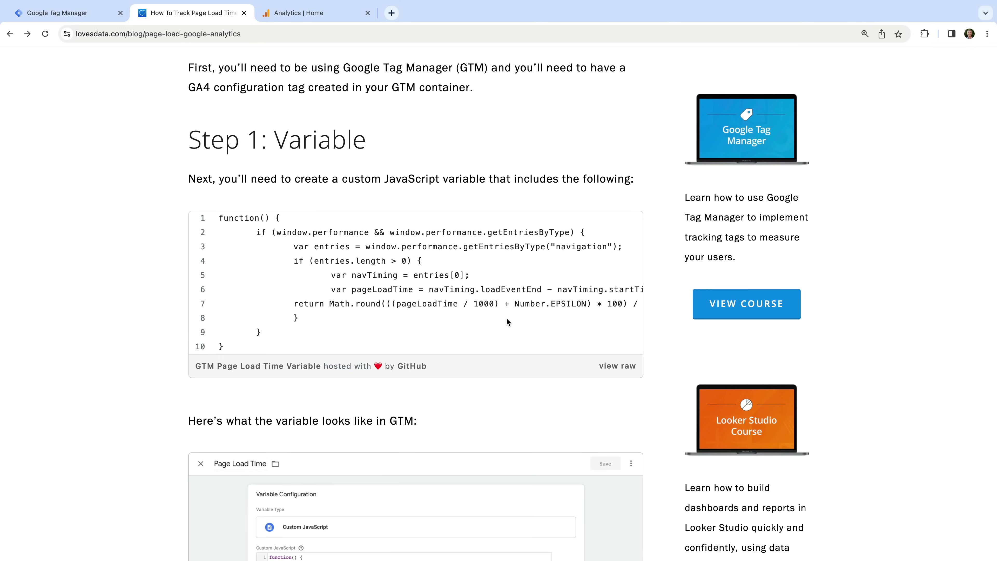
pyautogui.moveTo(219, 219); pyautogui.dragTo(320, 347)
pyautogui.hotkey('ctrl', 'c')
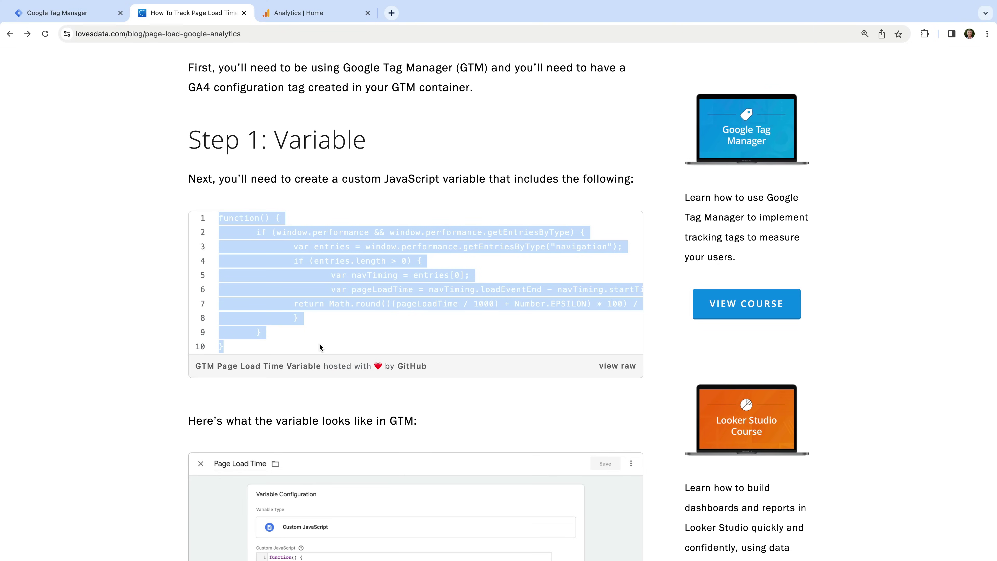
pyautogui.click(178, 299)
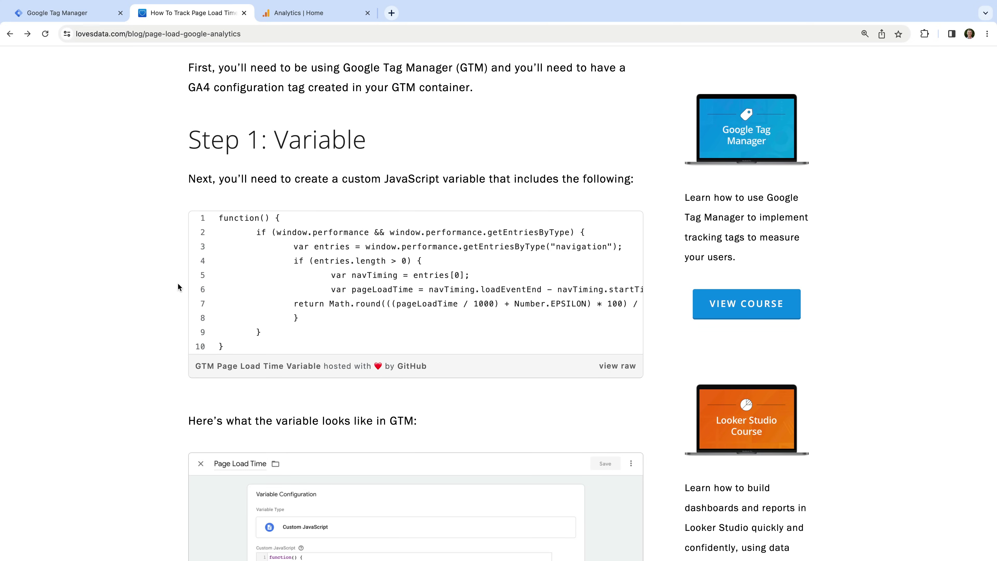
pyautogui.click(103, 15)
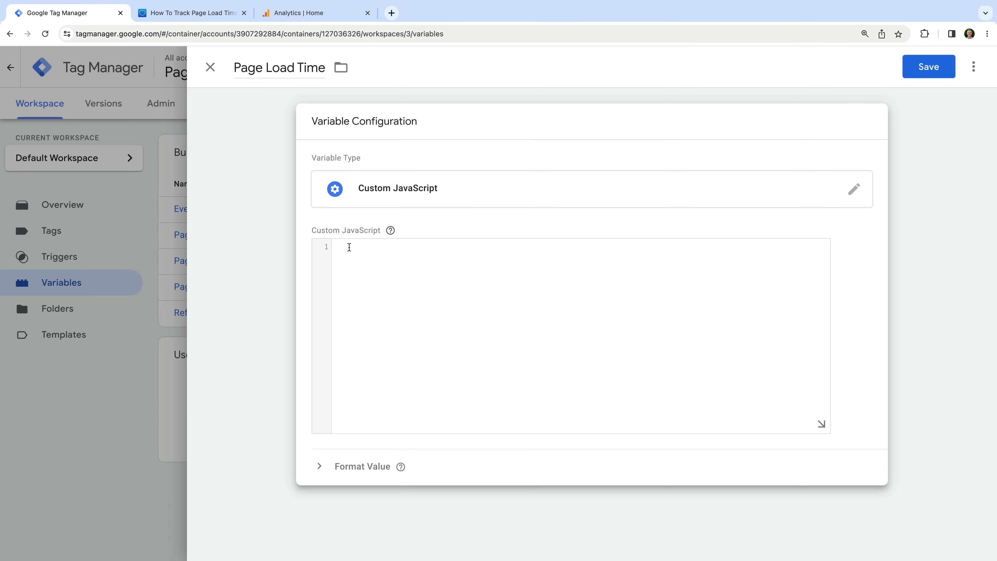
pyautogui.hotkey('ctrl', 'v')
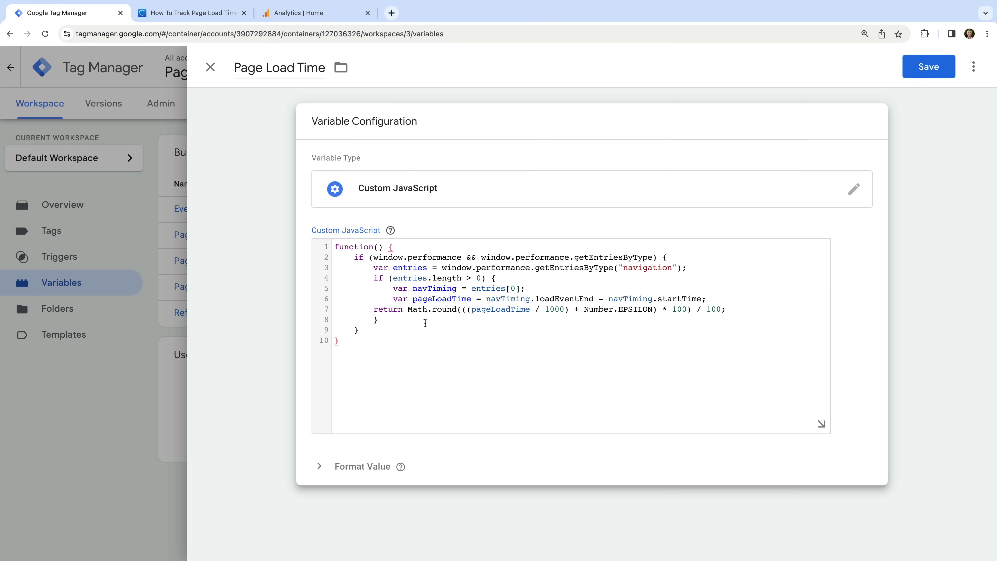
# - Format the Page Load Time variable to convert undefined values to 0, and save it
pyautogui.click(372, 466)
pyautogui.scroll(-2, 391, 447)
pyautogui.click(339, 470)
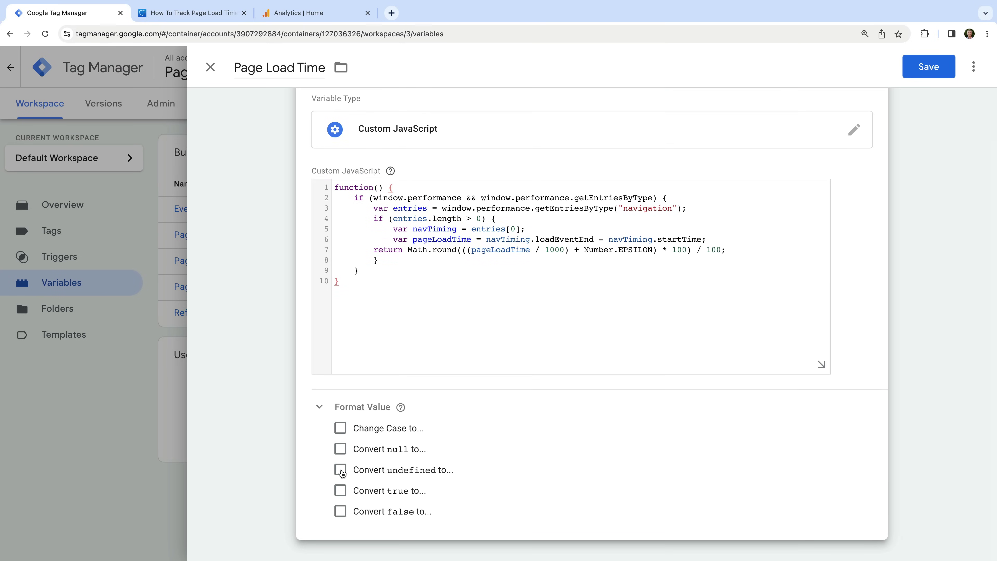
pyautogui.scroll(-1, 521, 459)
pyautogui.click(428, 462)
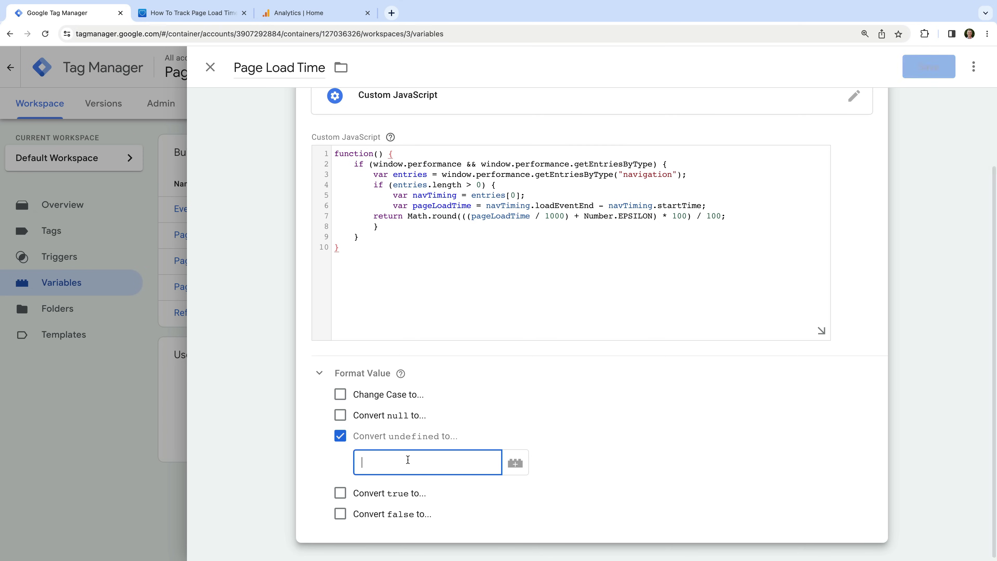
pyautogui.write('0')
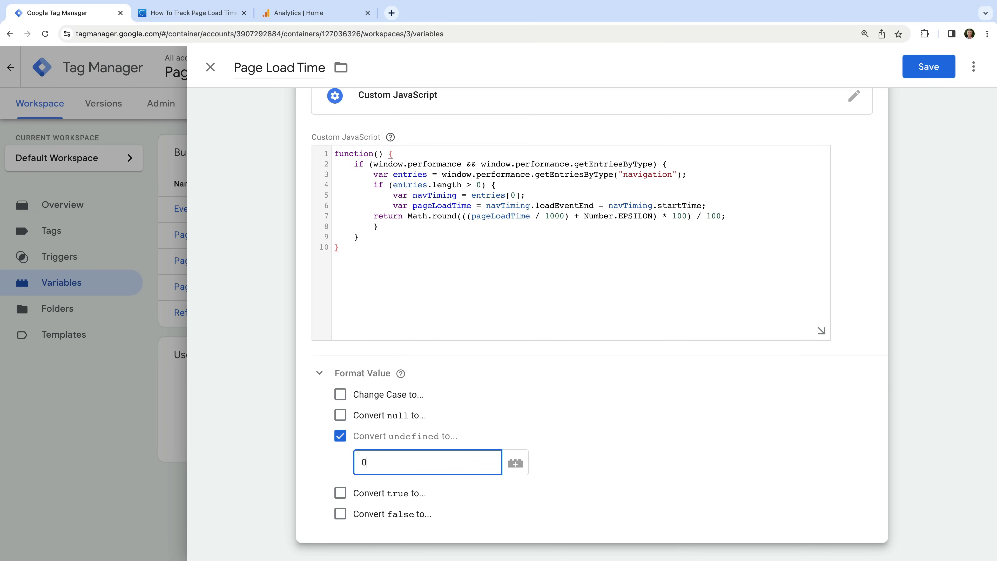
pyautogui.click(521, 409)
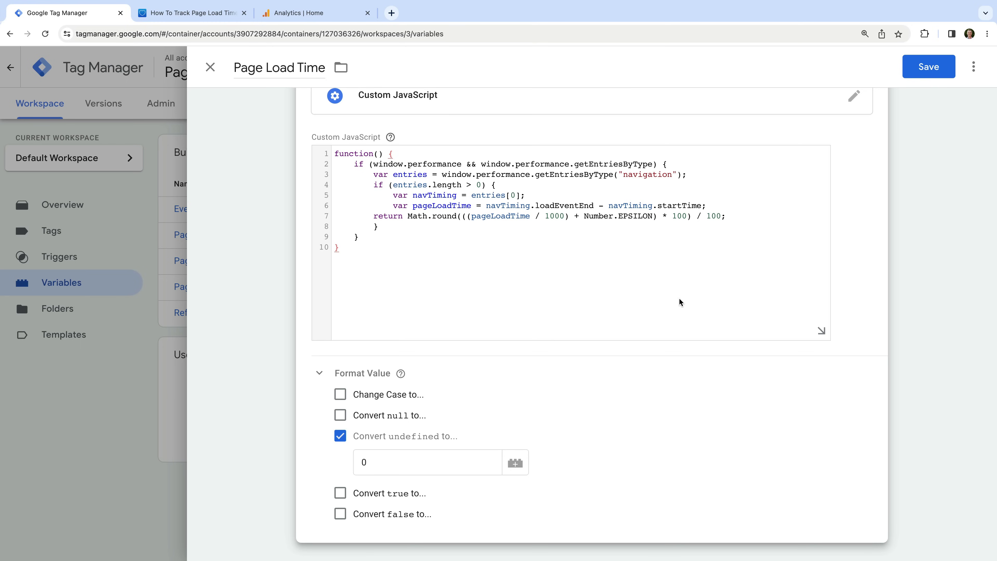
pyautogui.click(922, 70)
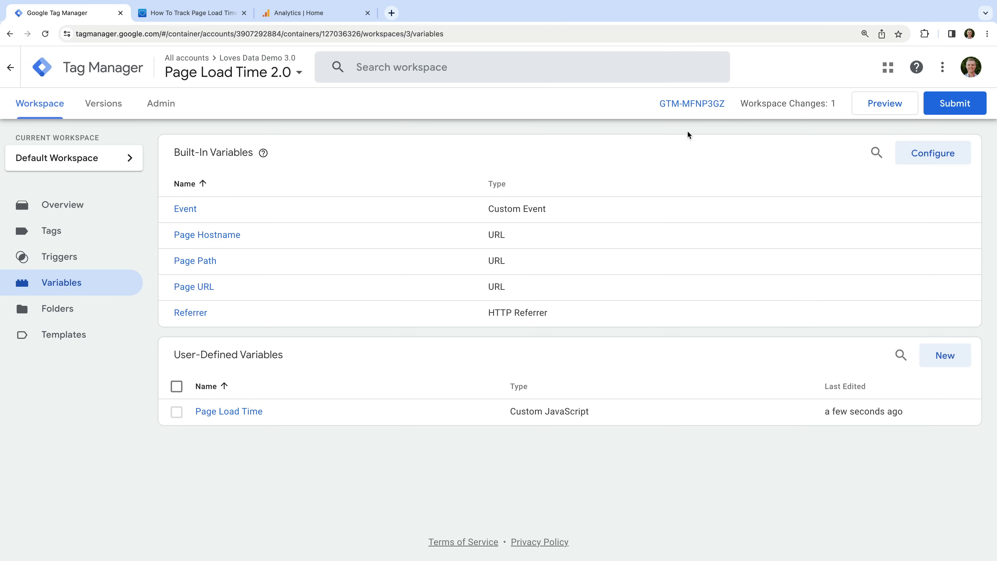
# - Create and save a trigger named "Page Loaded" of type Window Loaded that fires on all Window Loaded events
pyautogui.click(99, 261)
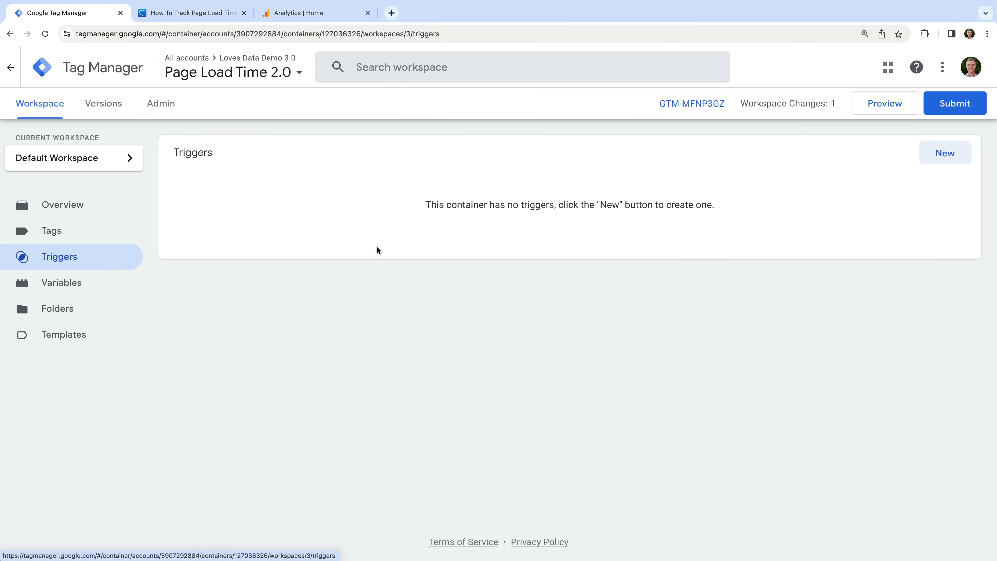
pyautogui.click(941, 158)
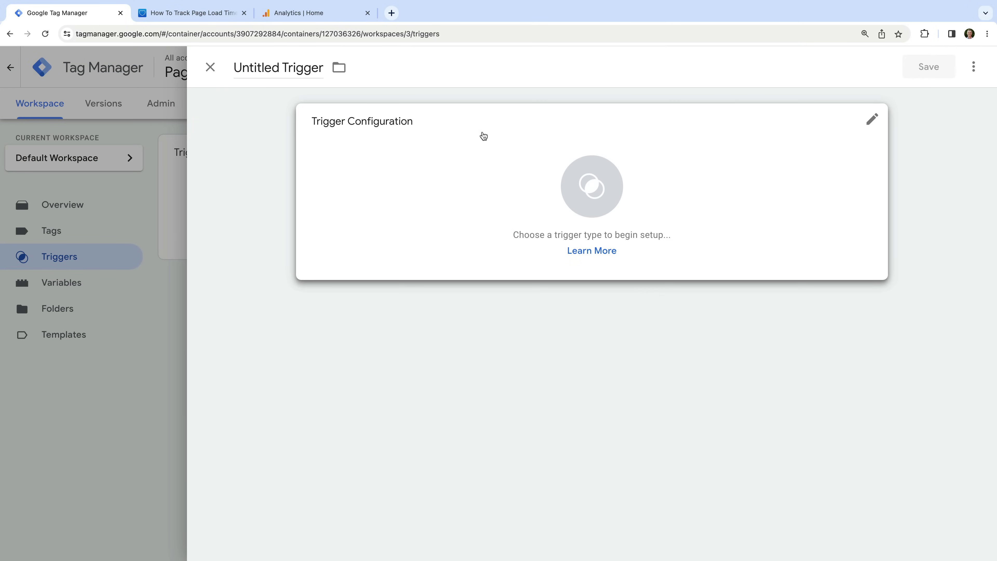
pyautogui.doubleClick(294, 71)
pyautogui.press('super+a')
pyautogui.write('P')
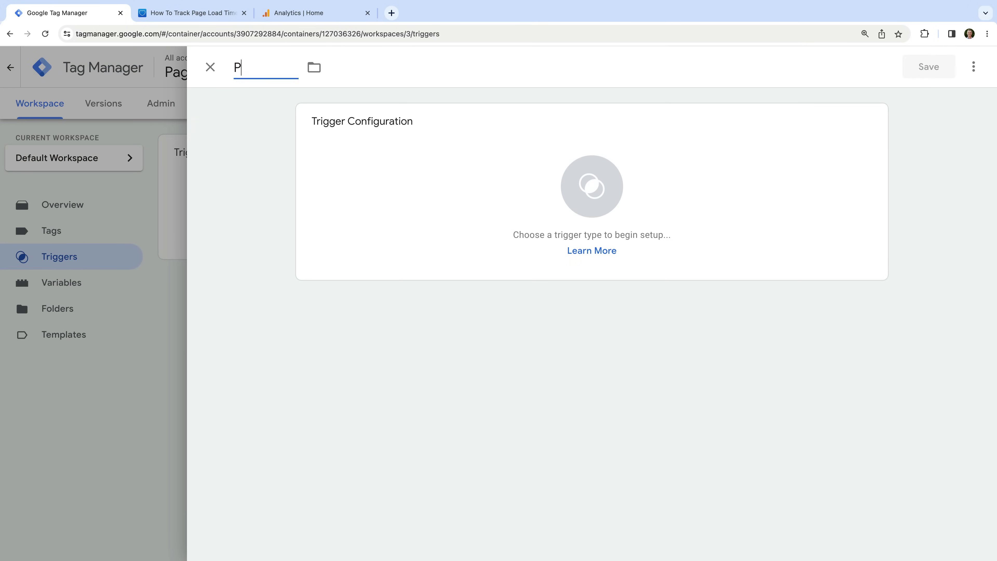
pyautogui.write('age Loaded')
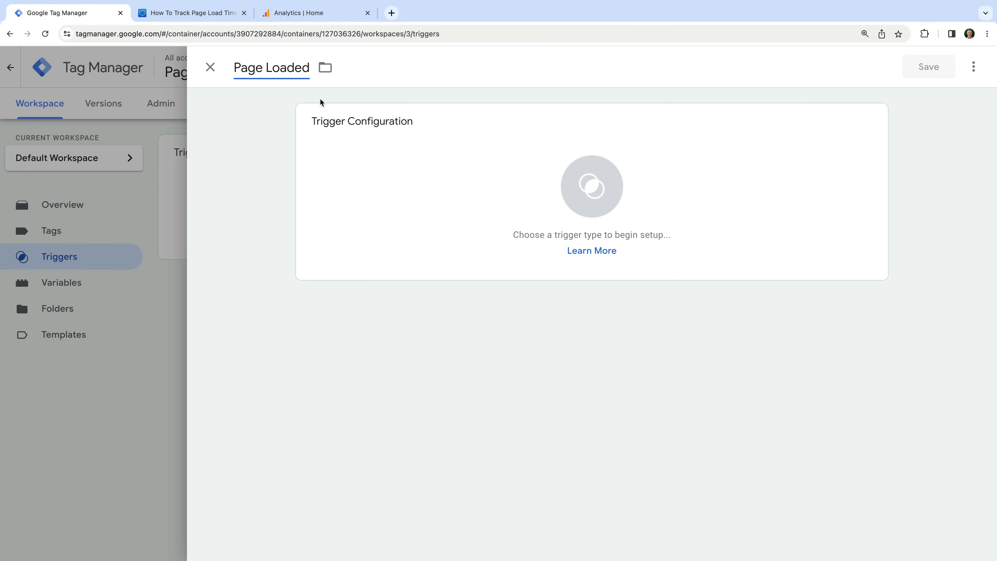
pyautogui.click(396, 138)
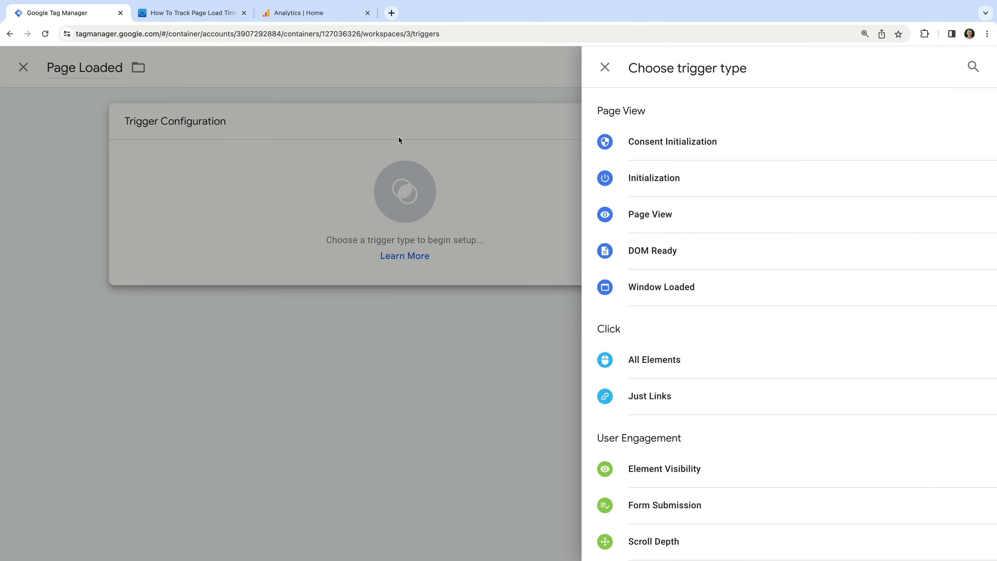
pyautogui.click(663, 293)
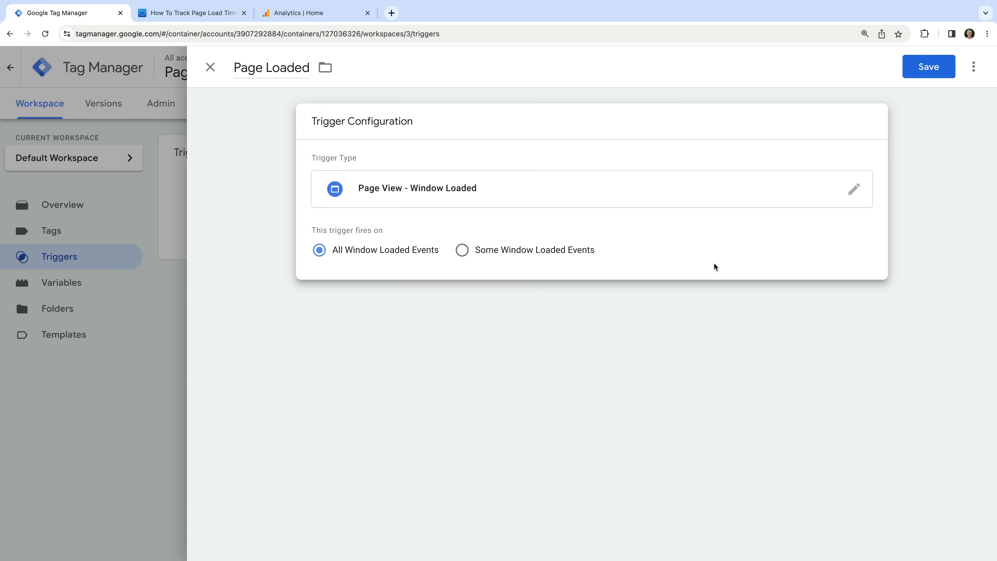
pyautogui.click(943, 68)
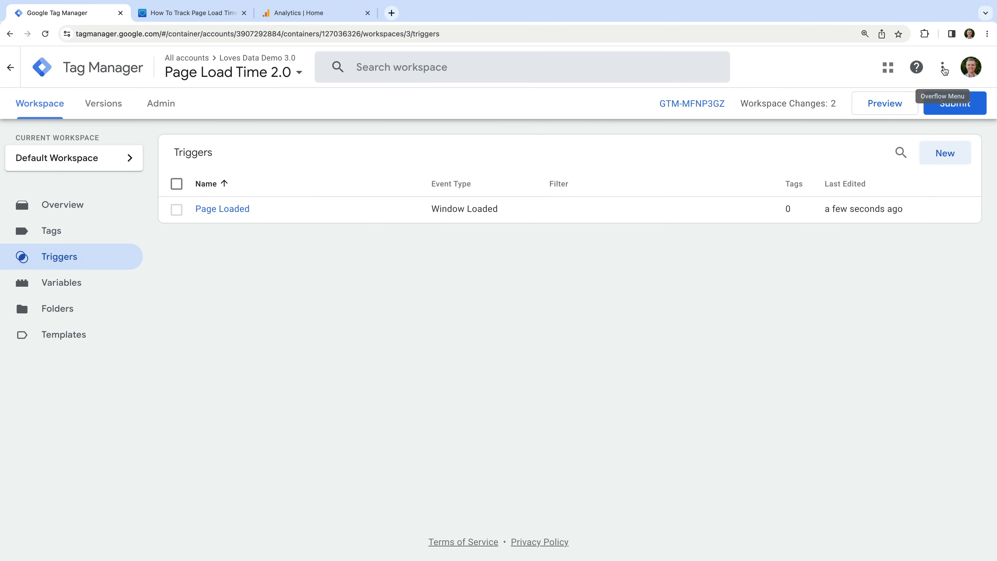
# - Start another new trigger and name it "Page Load Time Less Than 0"
pyautogui.click(930, 147)
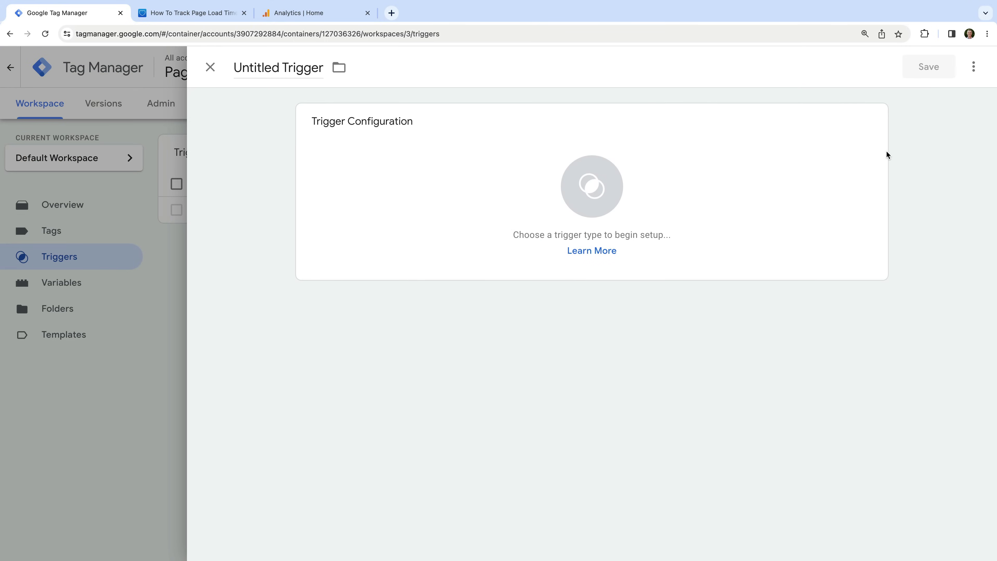
pyautogui.click(306, 68)
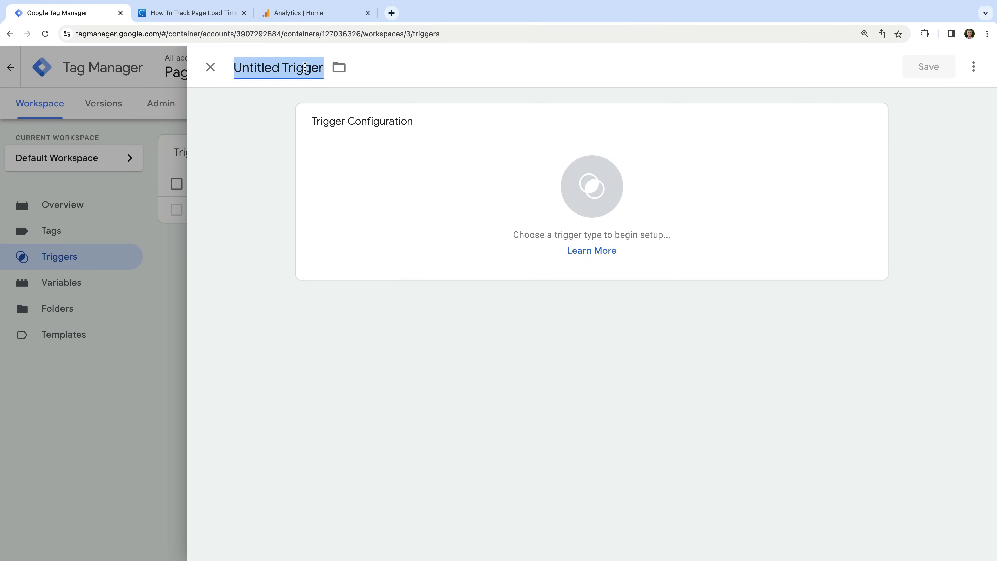
pyautogui.write('Page Load')
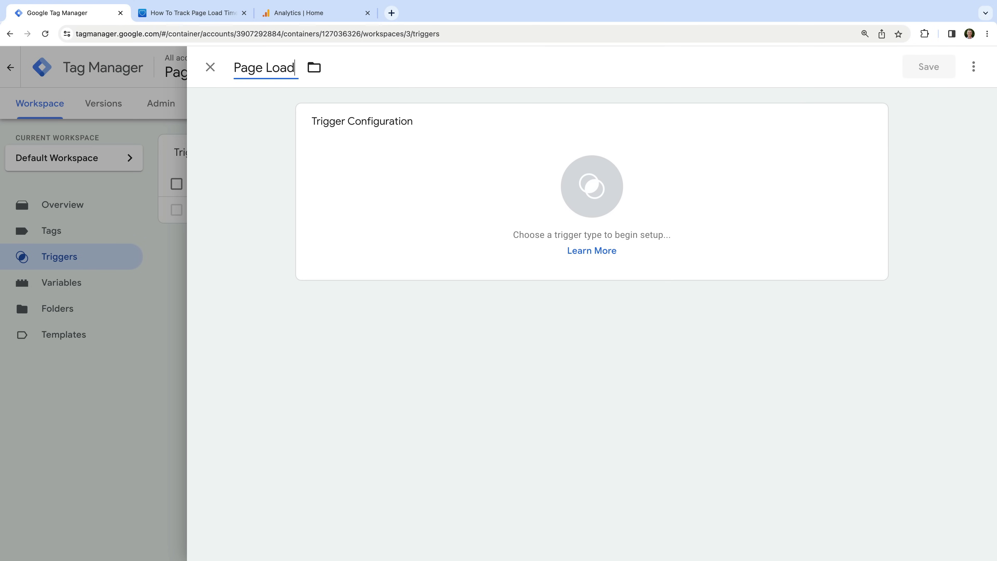
pyautogui.write(' Time Less')
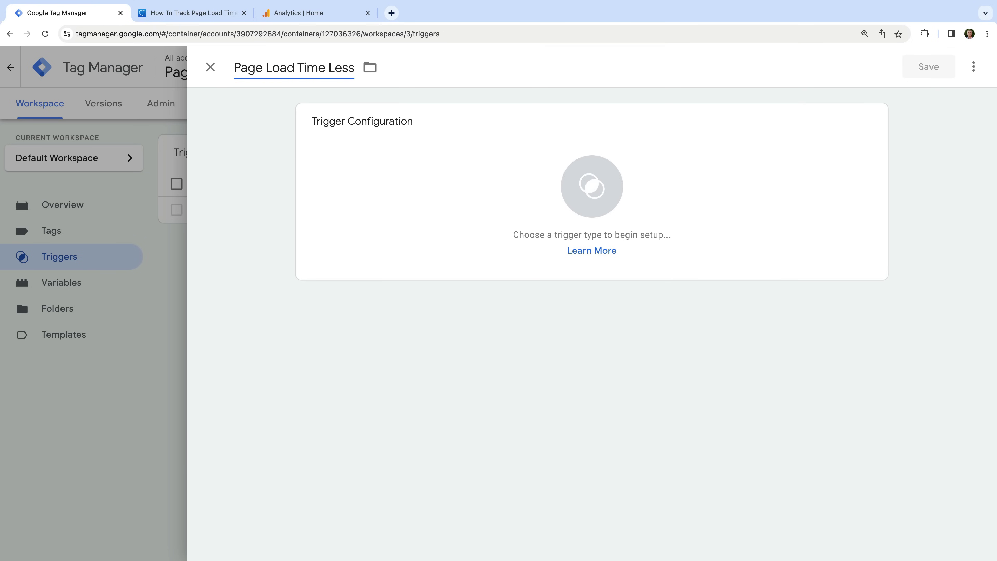
pyautogui.write(' Than 0')
# - Set the trigger type to Custom Event with the event name .* and enable regex matching
pyautogui.click(443, 156)
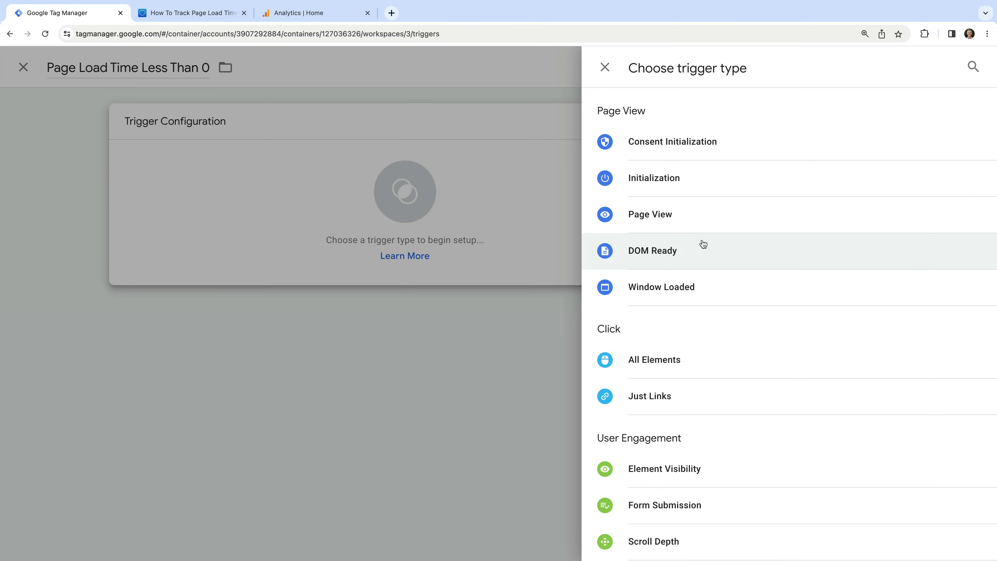
pyautogui.scroll(-5, 703, 244)
pyautogui.scroll(-2, 704, 244)
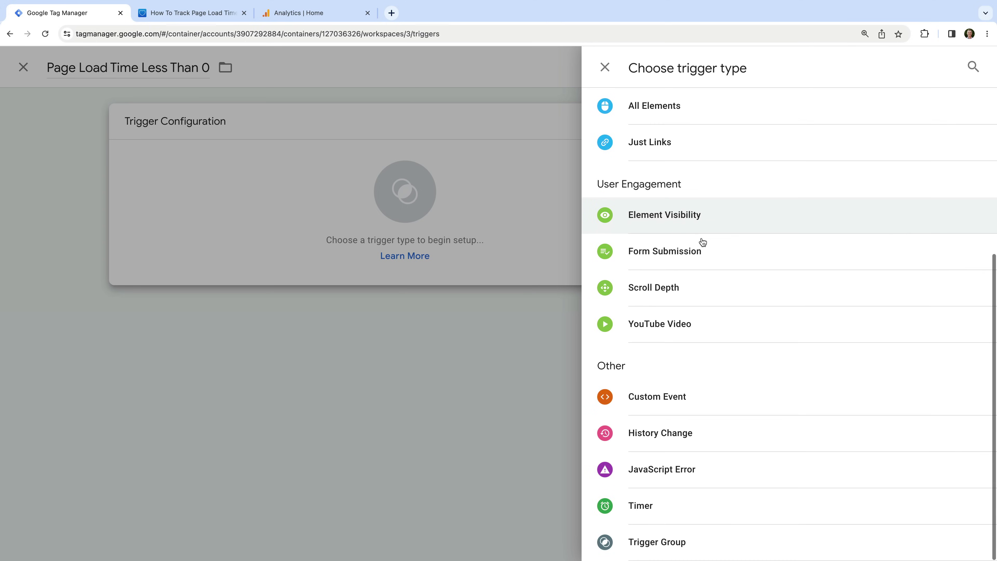
pyautogui.click(713, 398)
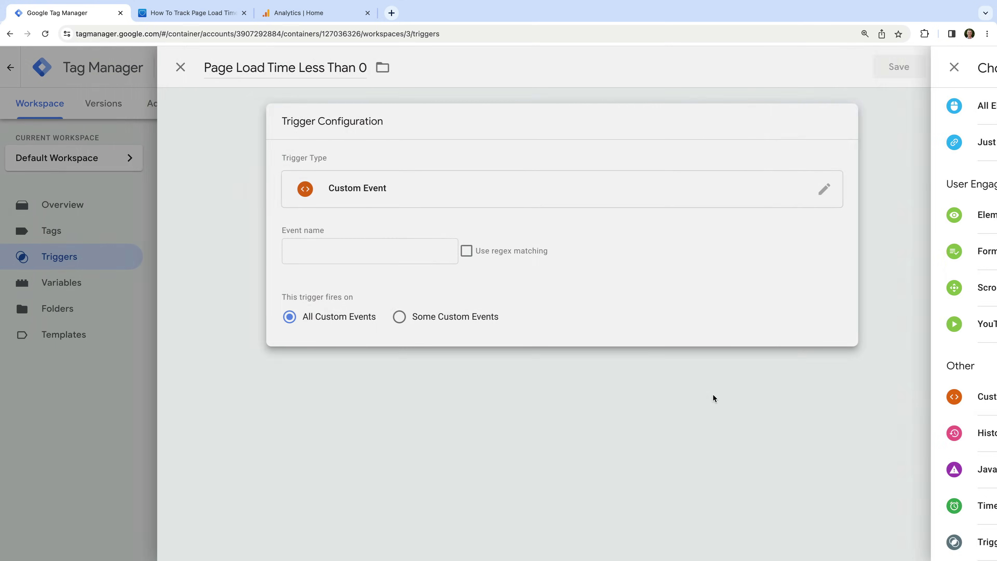
pyautogui.click(440, 255)
pyautogui.write('.*')
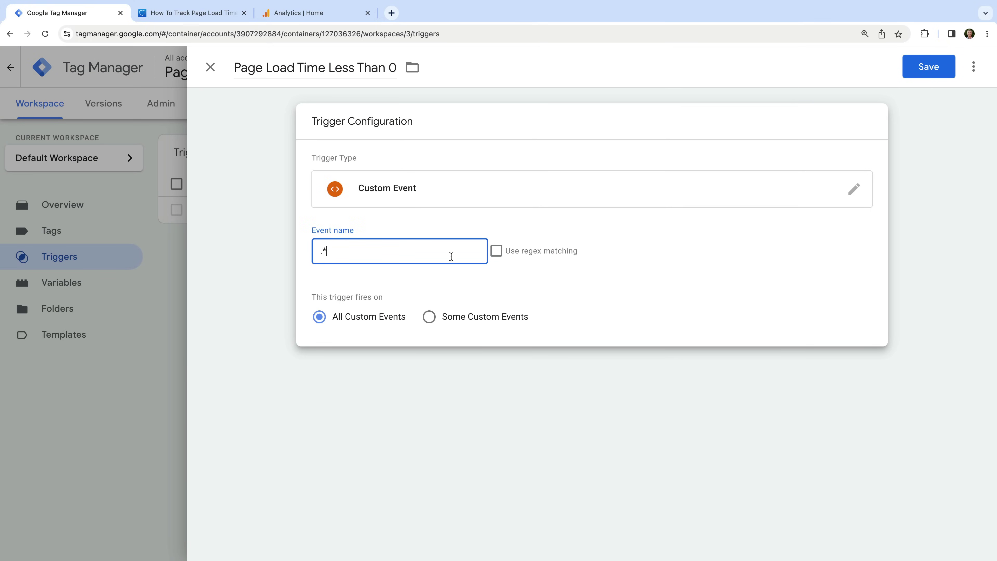
pyautogui.click(496, 252)
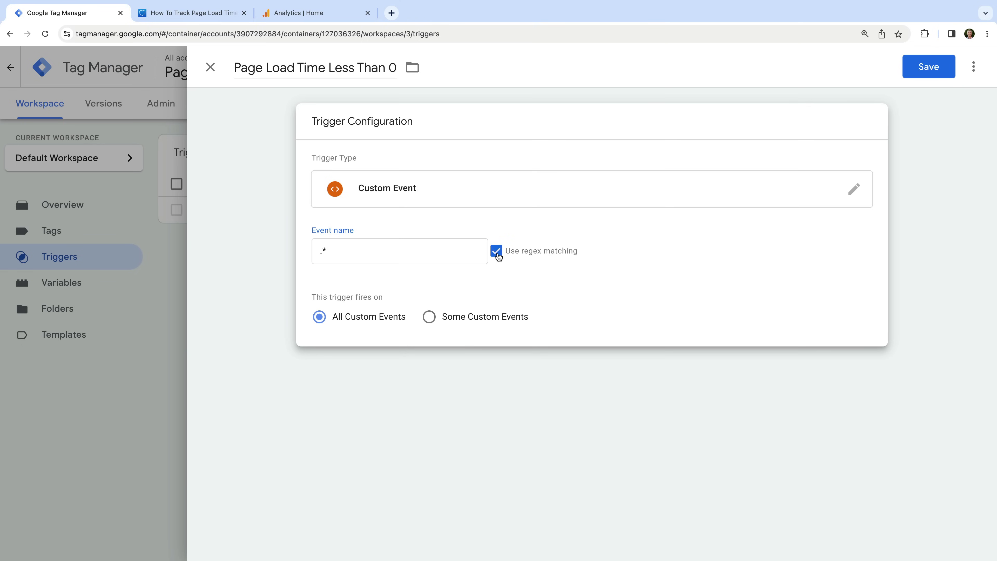
# - Restrict the trigger to some custom events where Page Load Time is less than 0, and save it
pyautogui.click(429, 317)
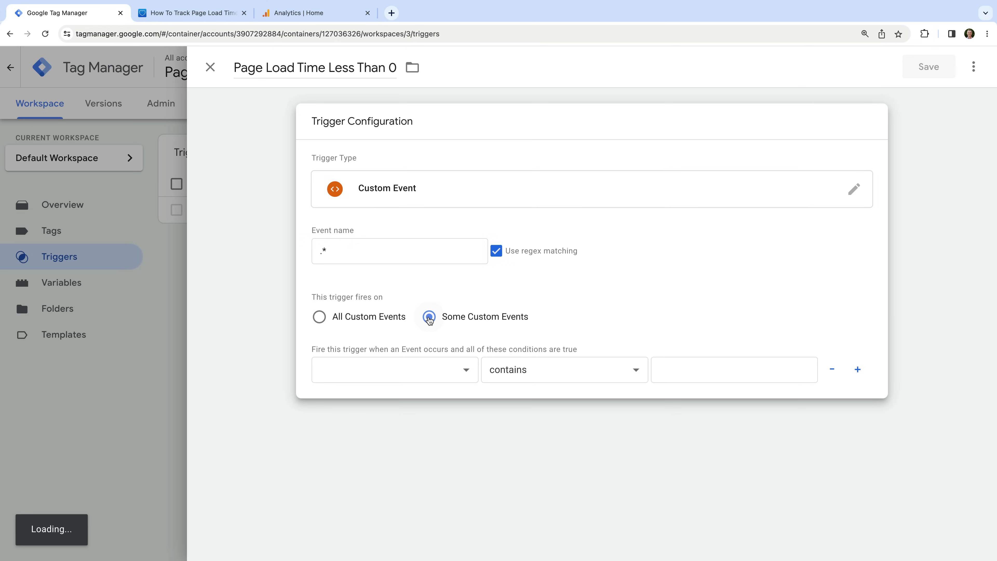
pyautogui.click(468, 376)
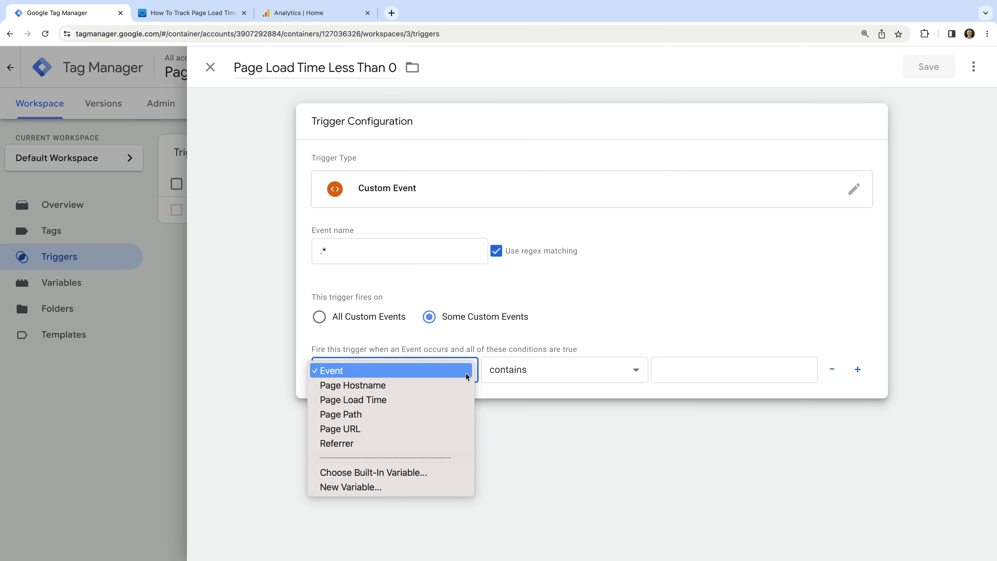
pyautogui.click(389, 400)
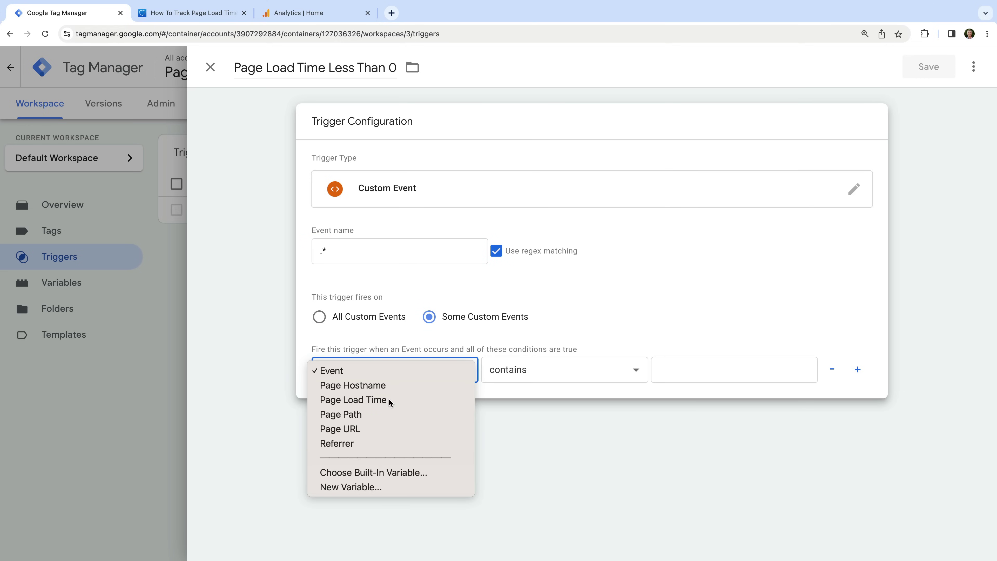
pyautogui.click(559, 374)
pyautogui.scroll(-3, 559, 388)
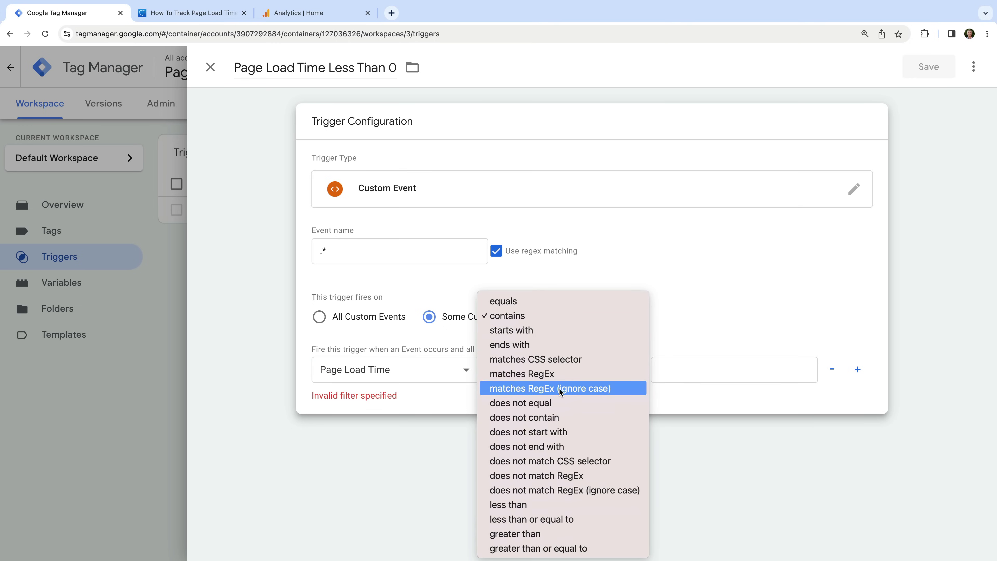
pyautogui.click(562, 504)
pyautogui.click(662, 371)
pyautogui.write('0')
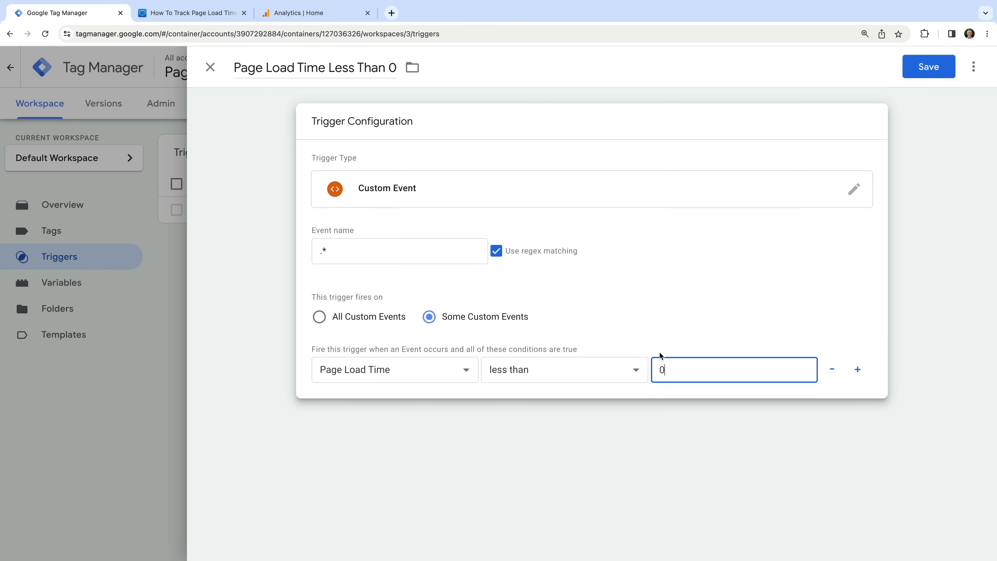
pyautogui.click(659, 333)
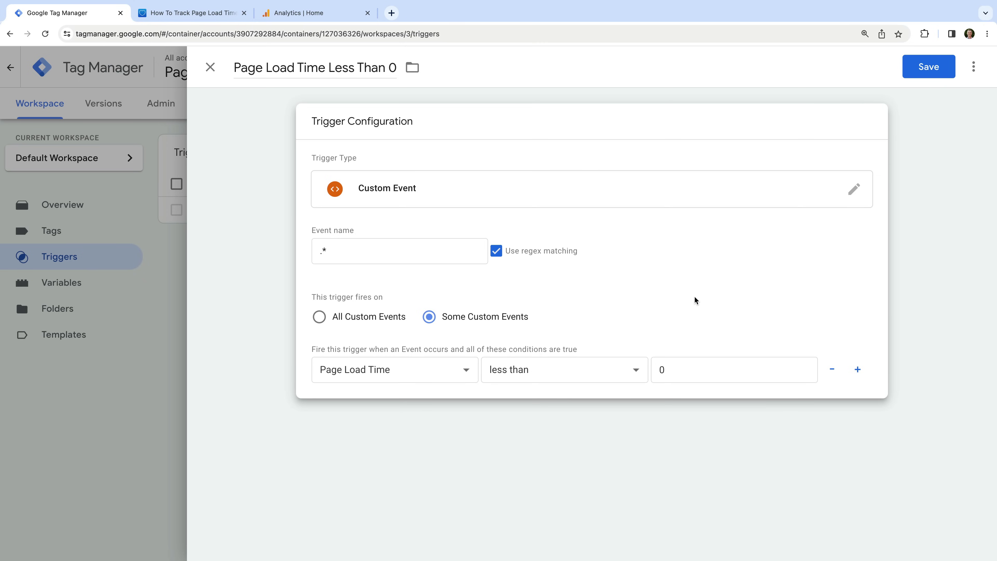
pyautogui.click(923, 64)
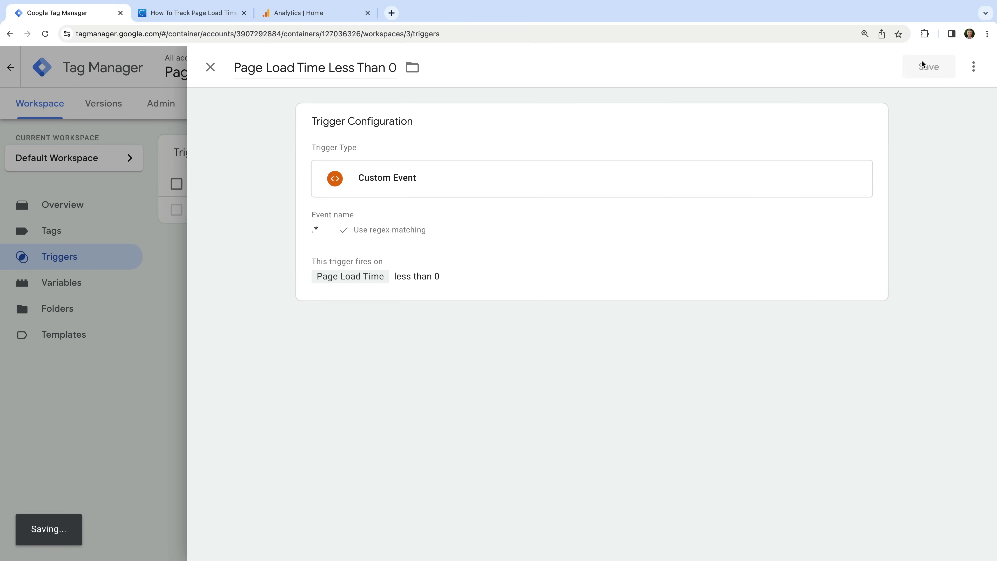
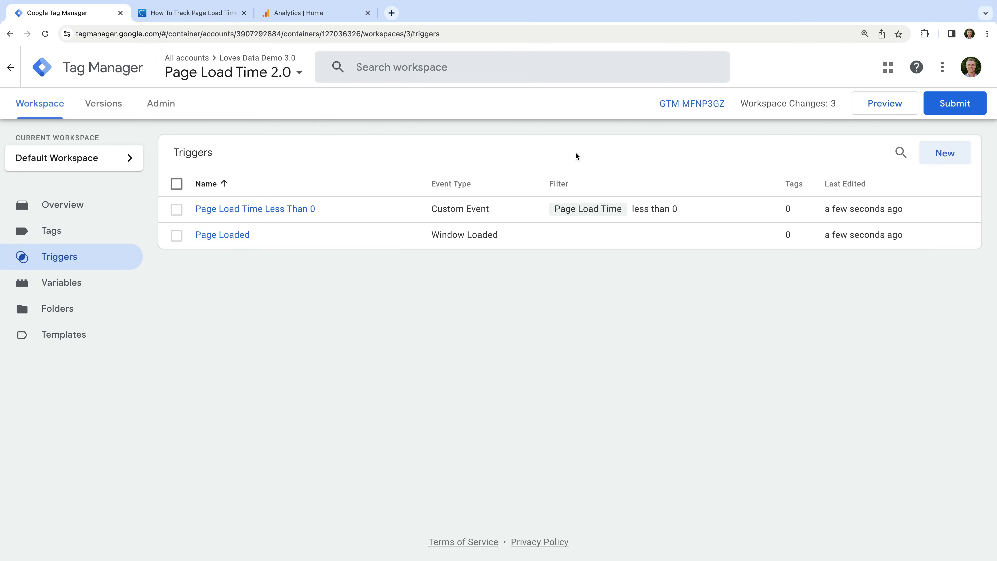
# - Start a new tag and name it "Google Analytics | GA4 | Page Load Time"
pyautogui.click(112, 232)
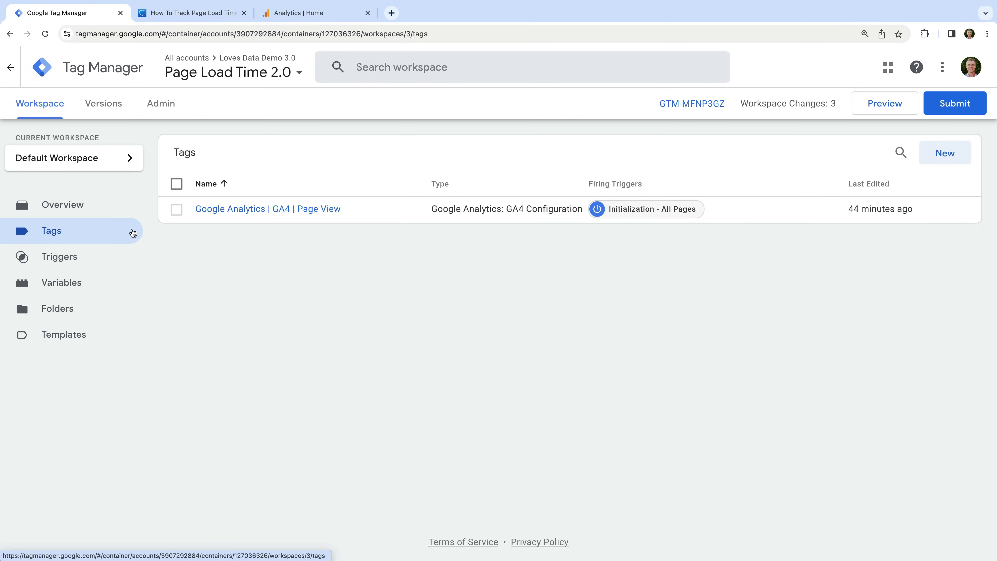
pyautogui.click(944, 154)
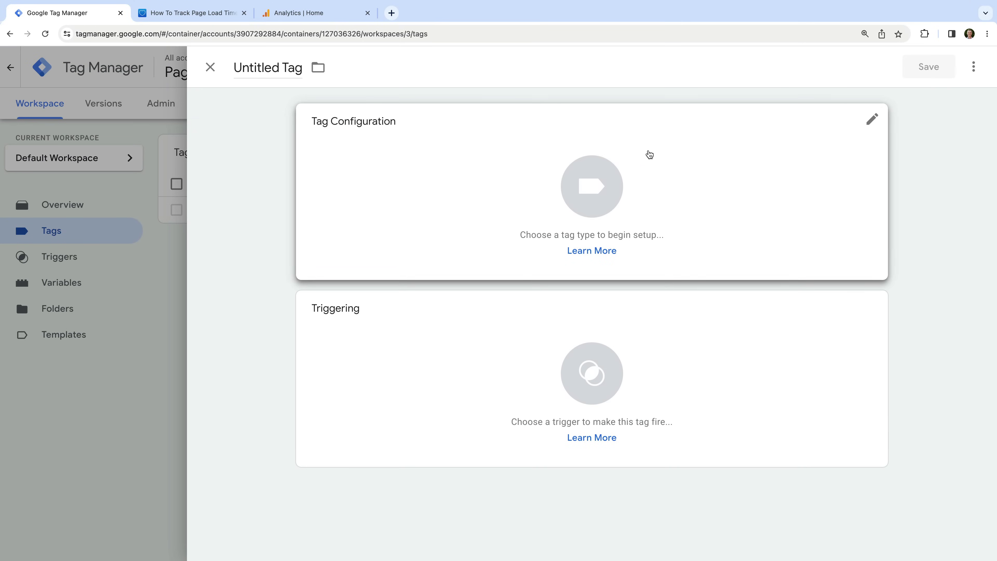
pyautogui.click(276, 69)
pyautogui.press('super+a')
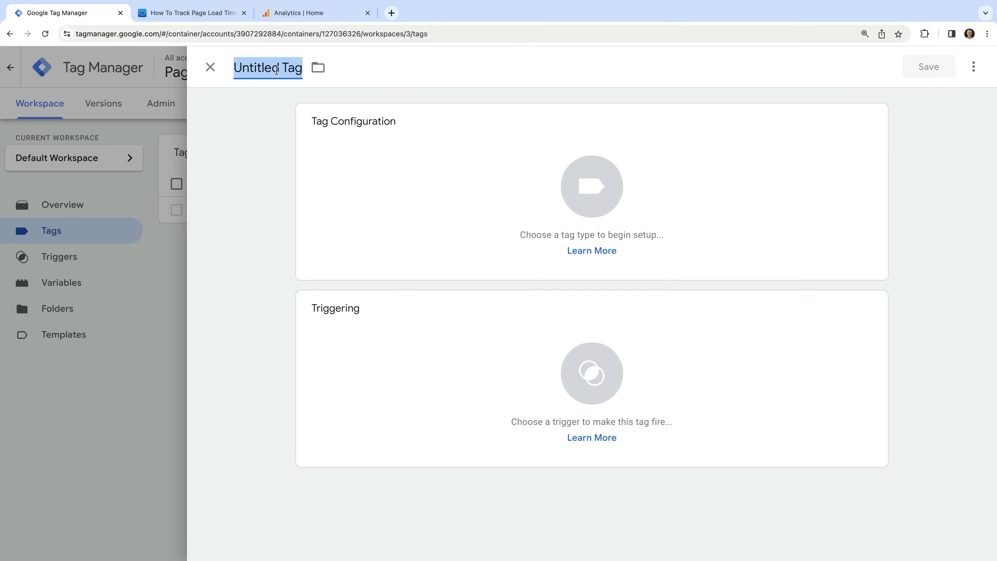
pyautogui.write('Google Analy')
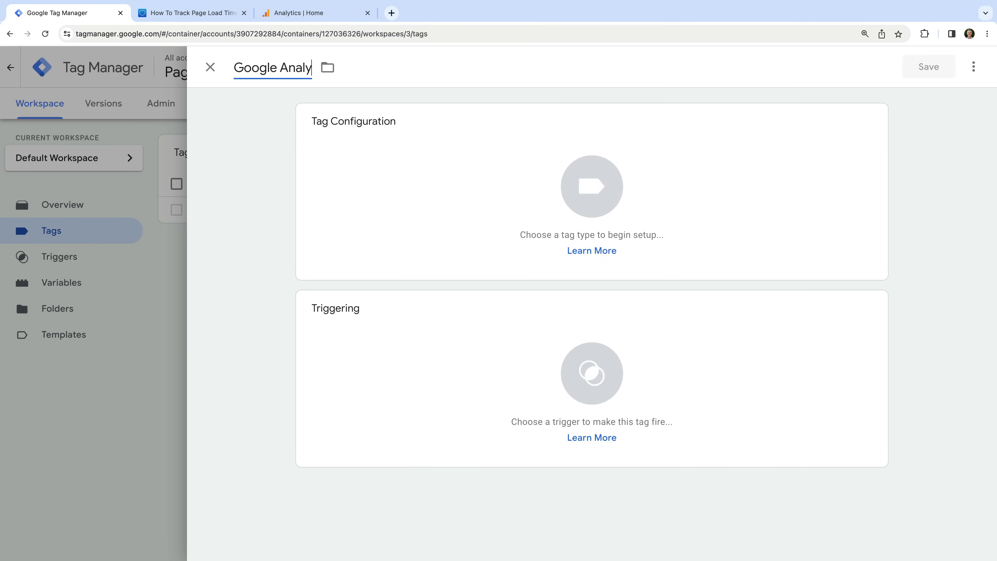
pyautogui.write('tics | GA')
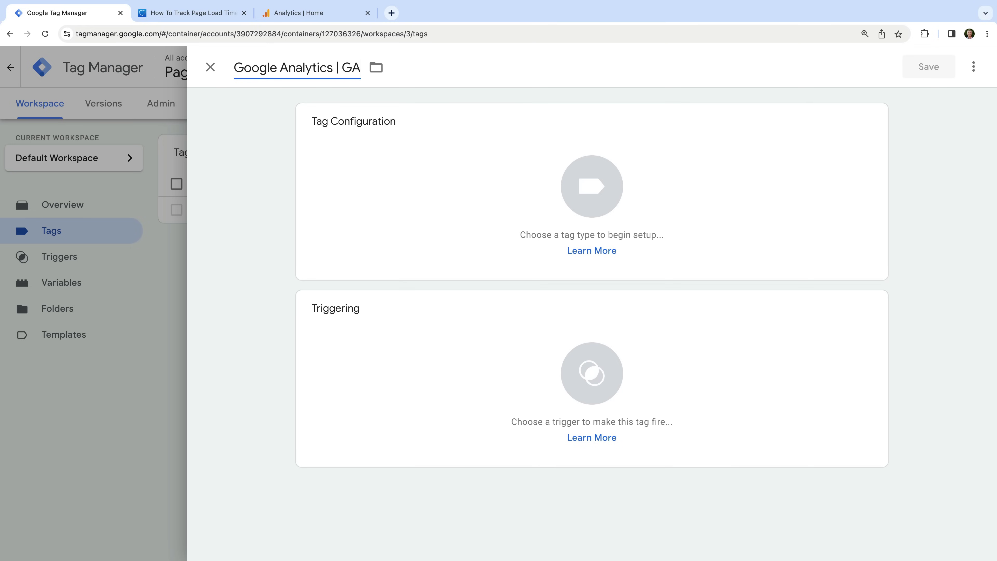
pyautogui.write('4 | Page Load Time')
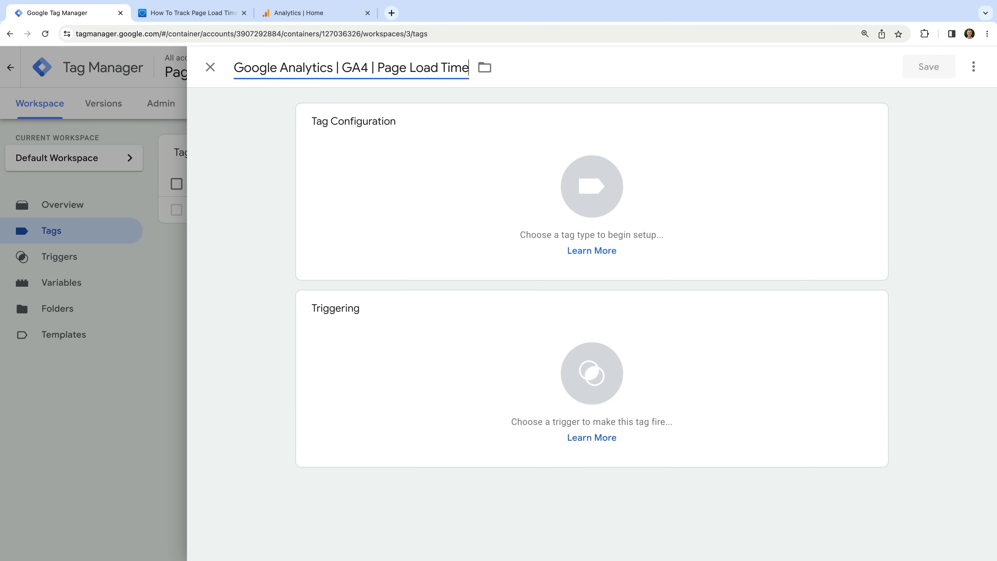
# - Set the tag type to Google Analytics: GA4 Event with "Google Analytics | GA4 | Page View" as the configuration tag
pyautogui.click(360, 138)
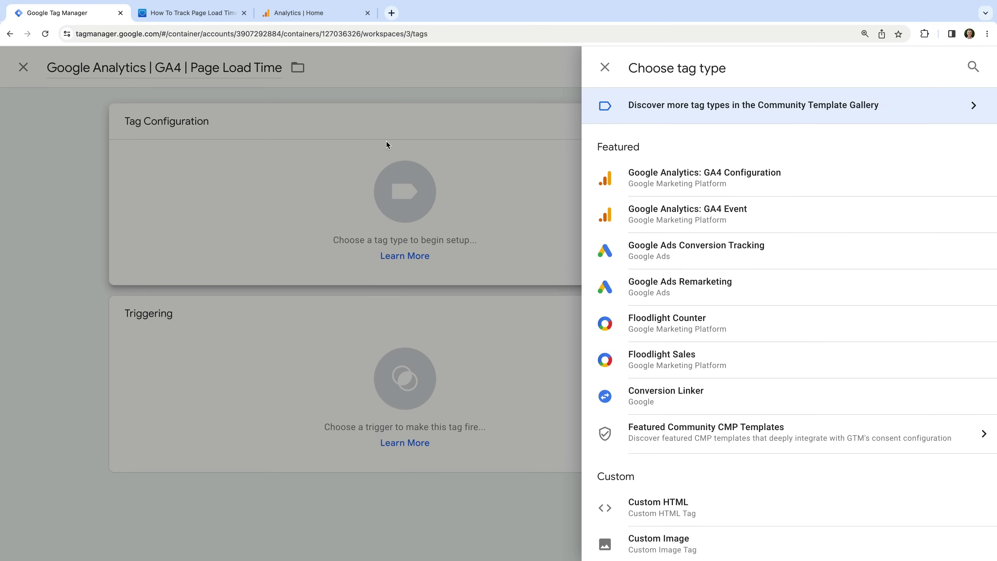
pyautogui.click(716, 220)
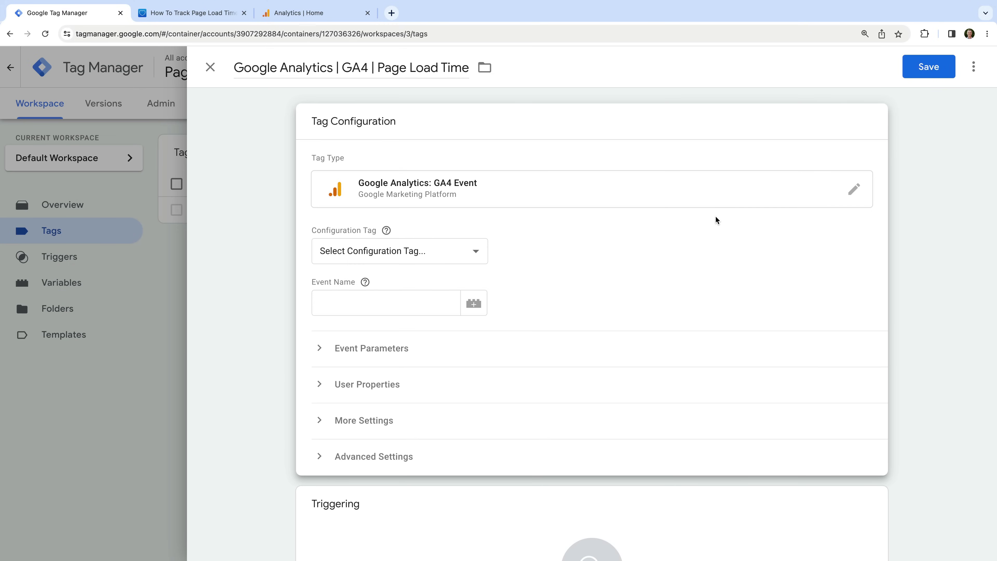
pyautogui.click(479, 252)
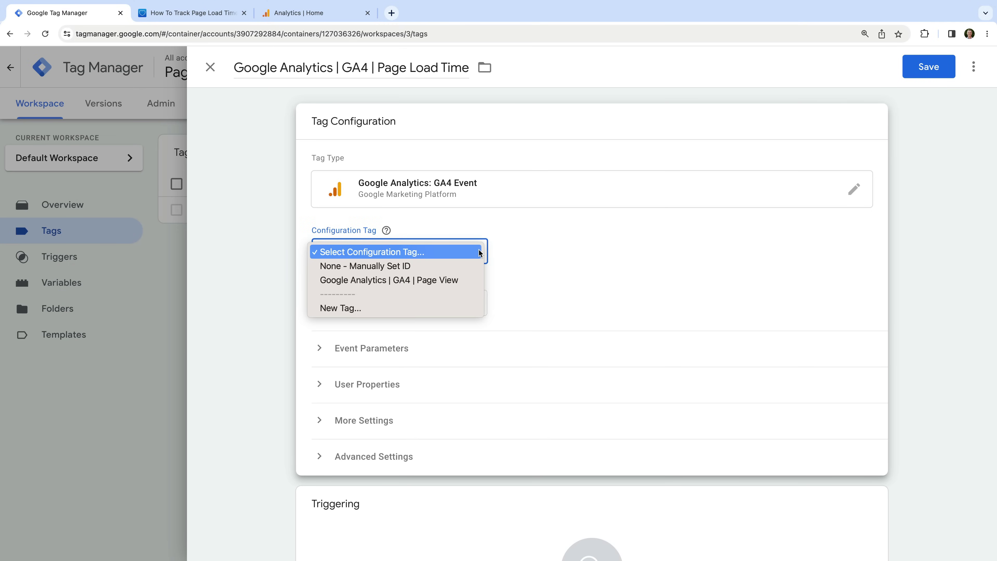
pyautogui.click(466, 280)
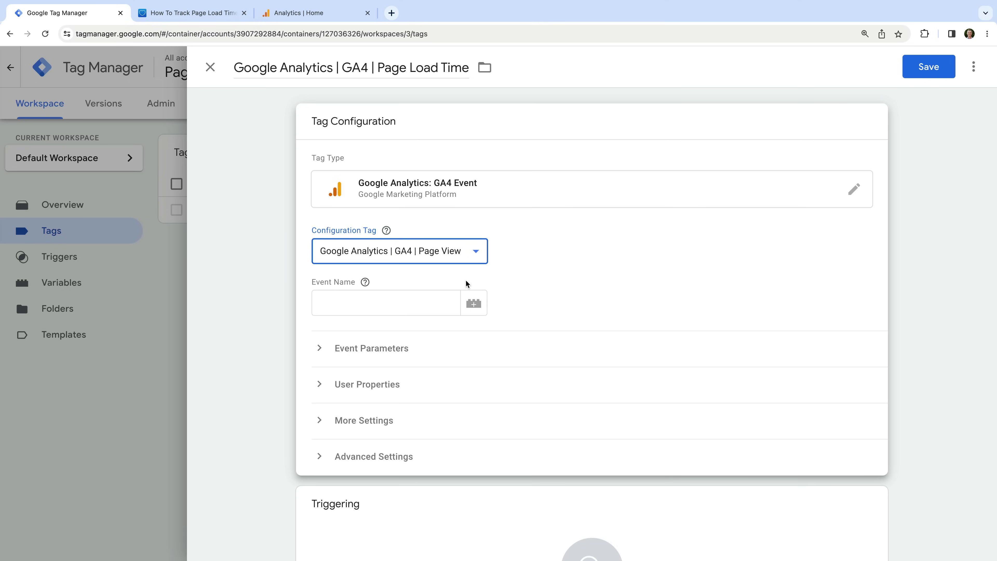
# - Name the event page_load_time and add an event parameter loading_time_sec with the Page Load Time variable as its value
pyautogui.click(435, 302)
pyautogui.write('page')
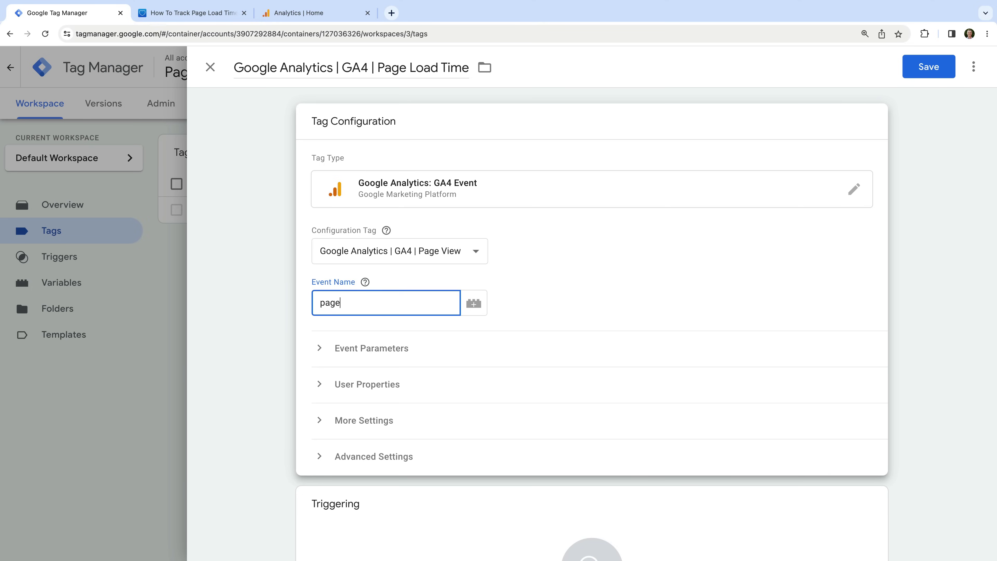
pyautogui.write('_load_time')
pyautogui.click(390, 349)
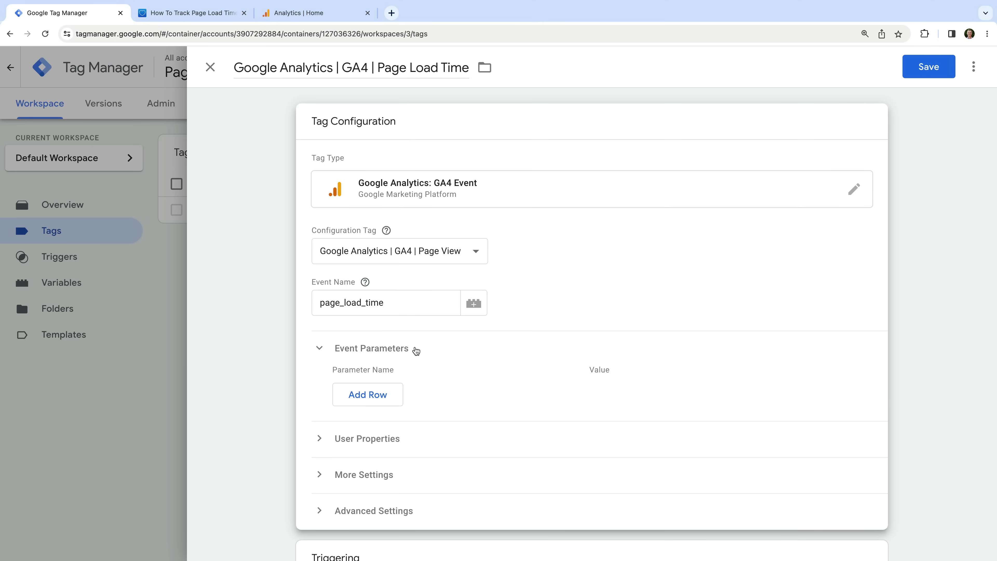
pyautogui.scroll(-1, 462, 350)
pyautogui.click(378, 350)
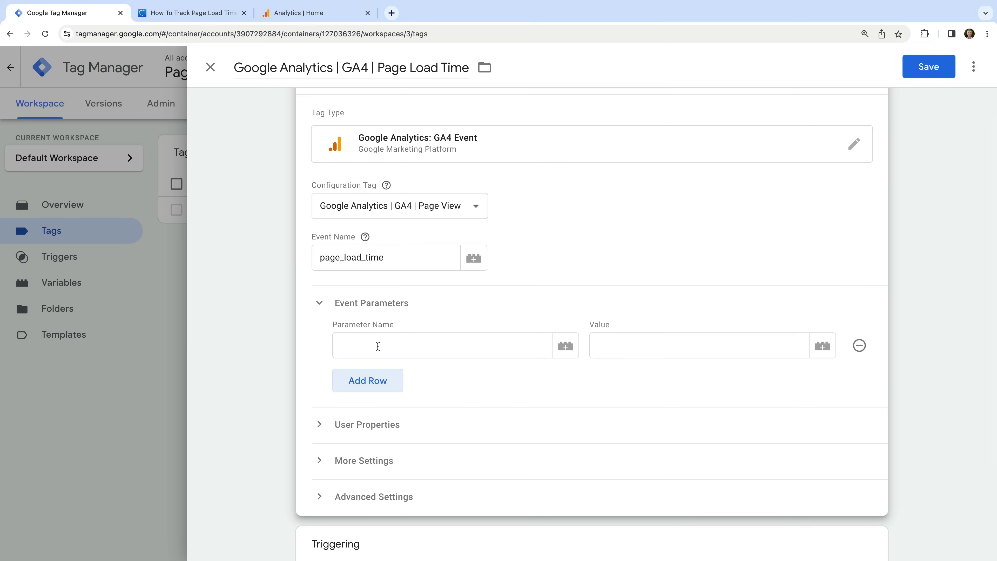
pyautogui.click(377, 346)
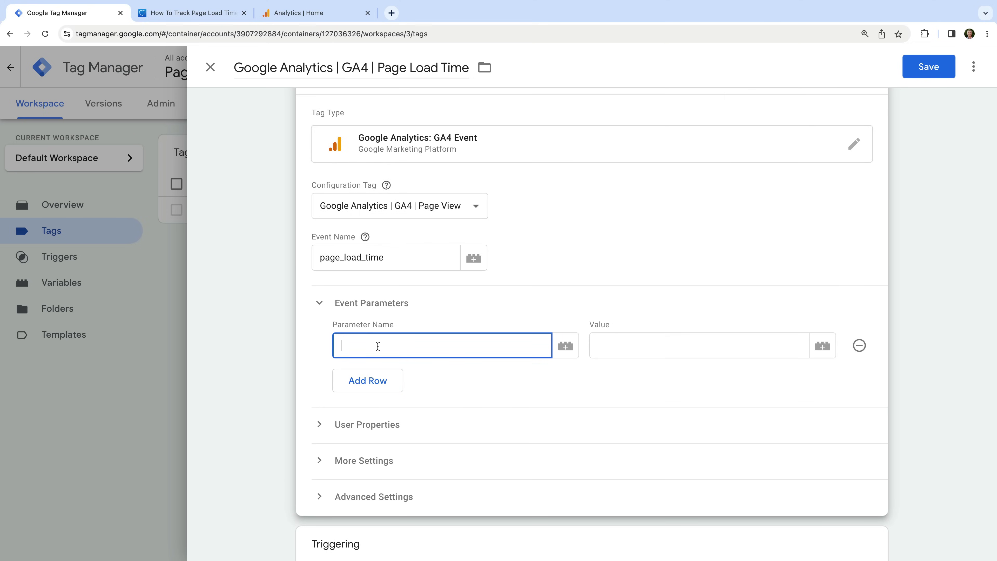
pyautogui.write('loading_time_sec')
pyautogui.click(656, 346)
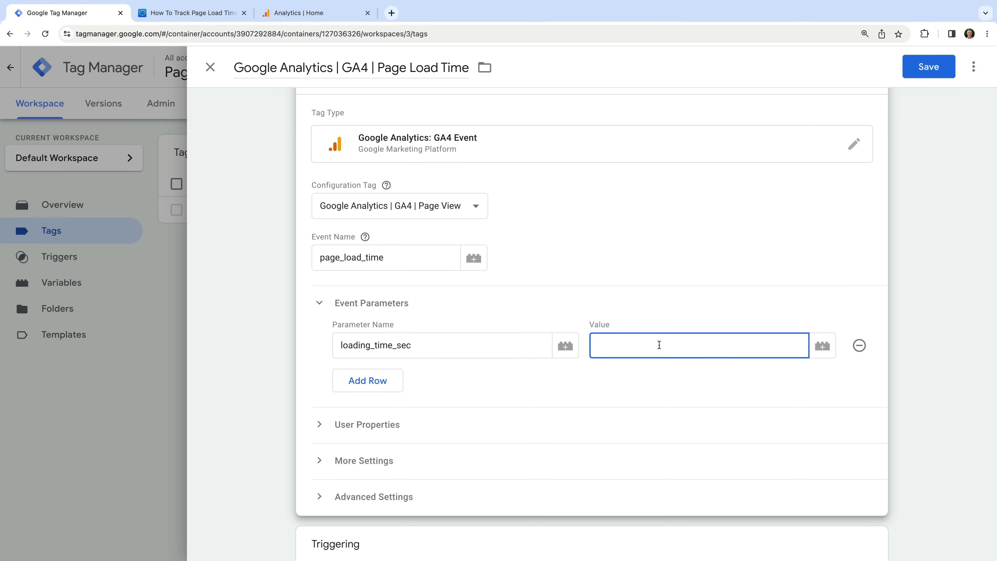
pyautogui.click(822, 348)
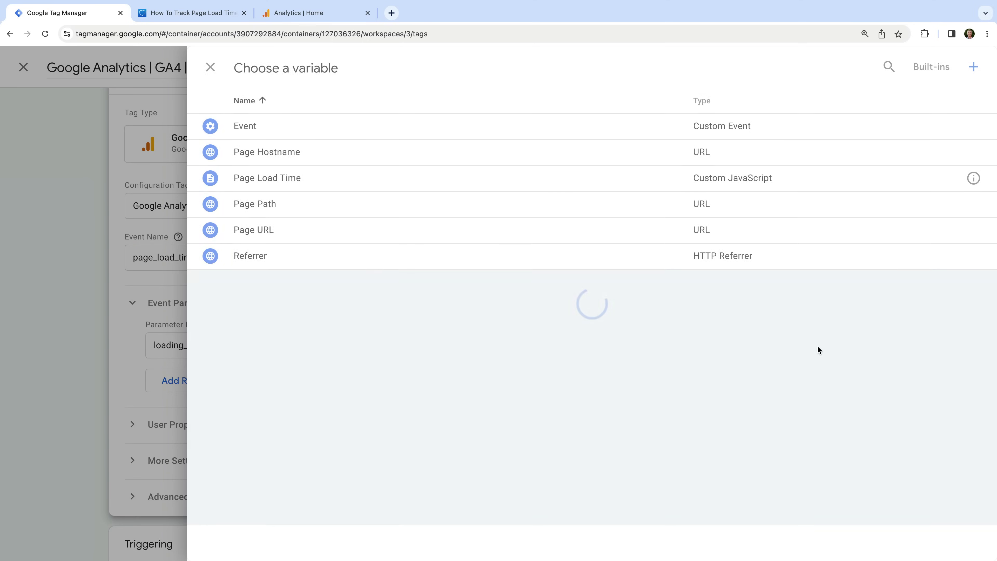
pyautogui.click(294, 187)
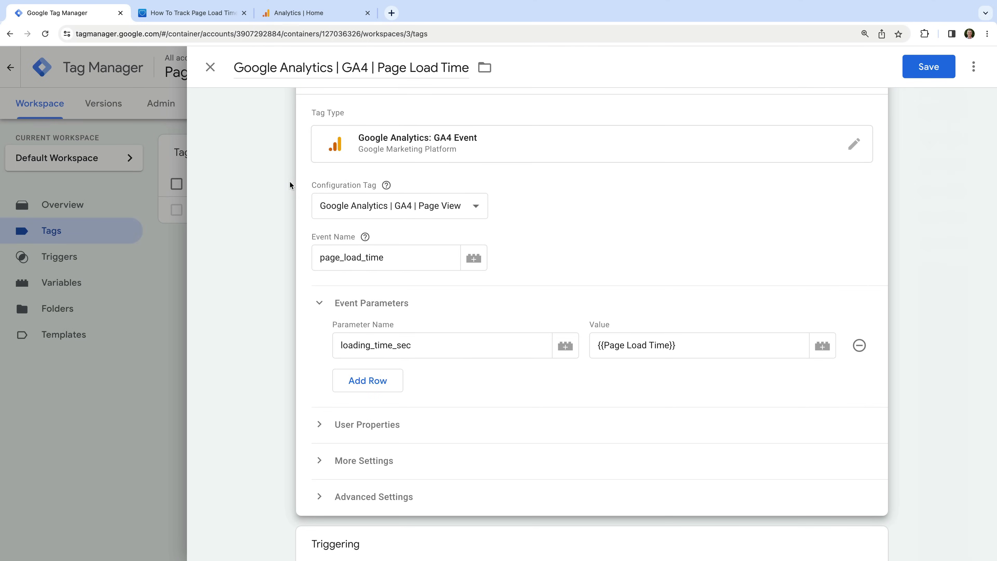
# - Add Page Loaded as the tag's firing trigger and Page Load Time Less Than 0 as its exception, and save the tag
pyautogui.scroll(-4, 509, 397)
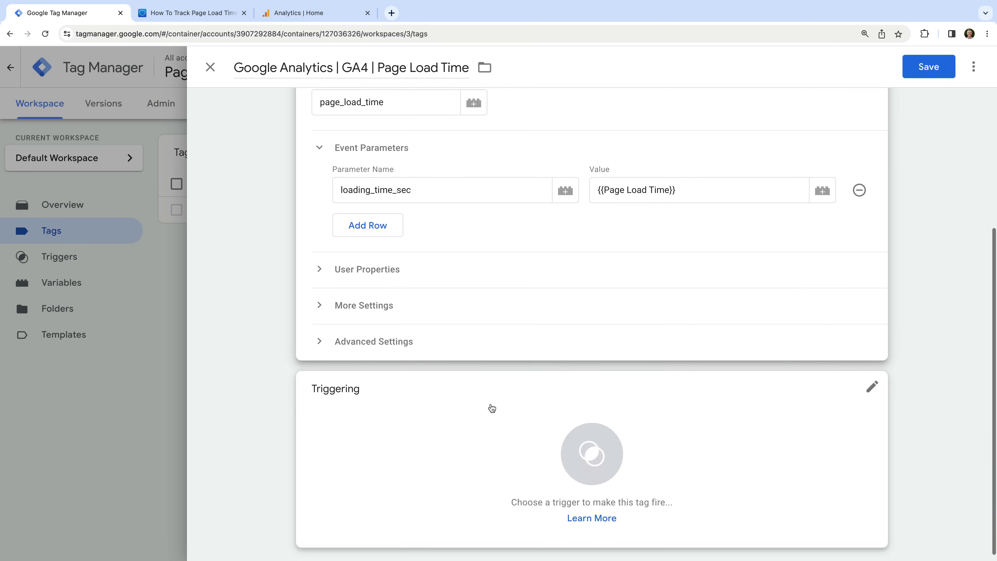
pyautogui.click(396, 417)
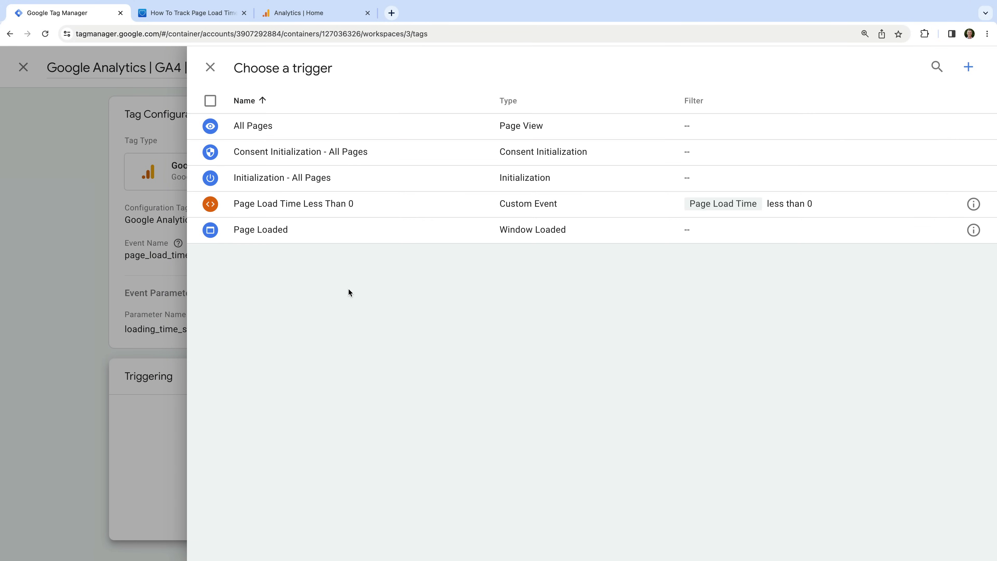
pyautogui.click(311, 236)
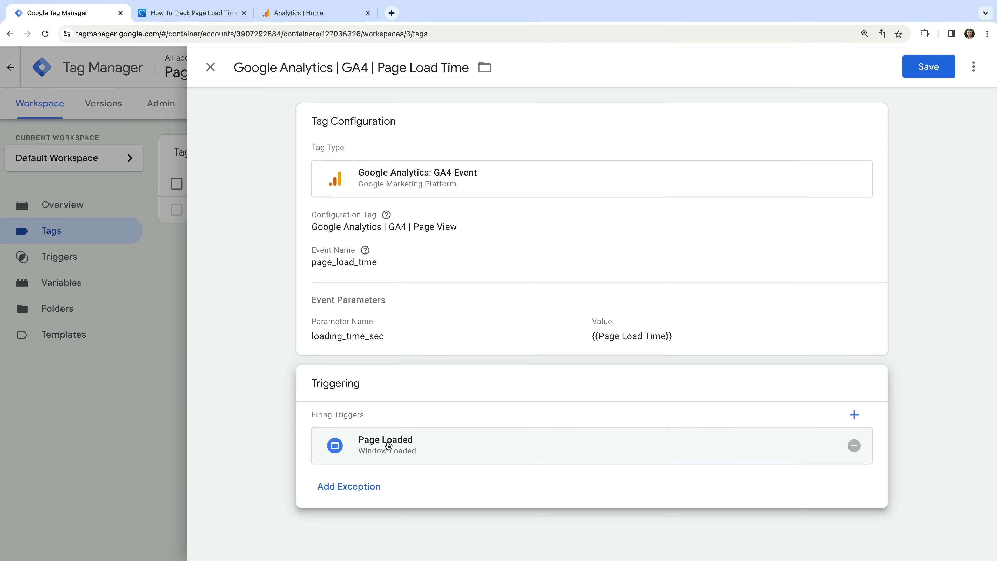
pyautogui.click(365, 489)
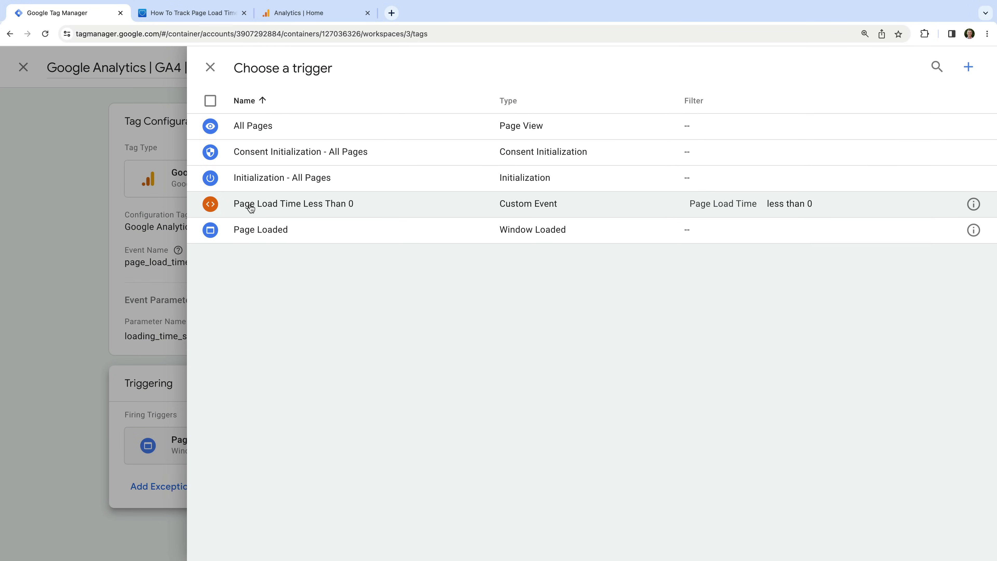
pyautogui.click(342, 204)
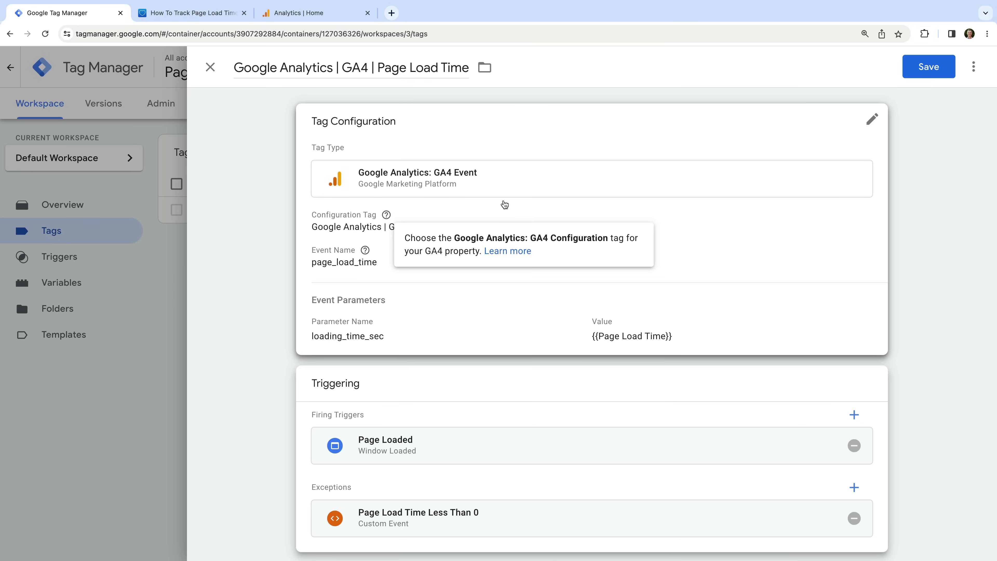
pyautogui.click(929, 67)
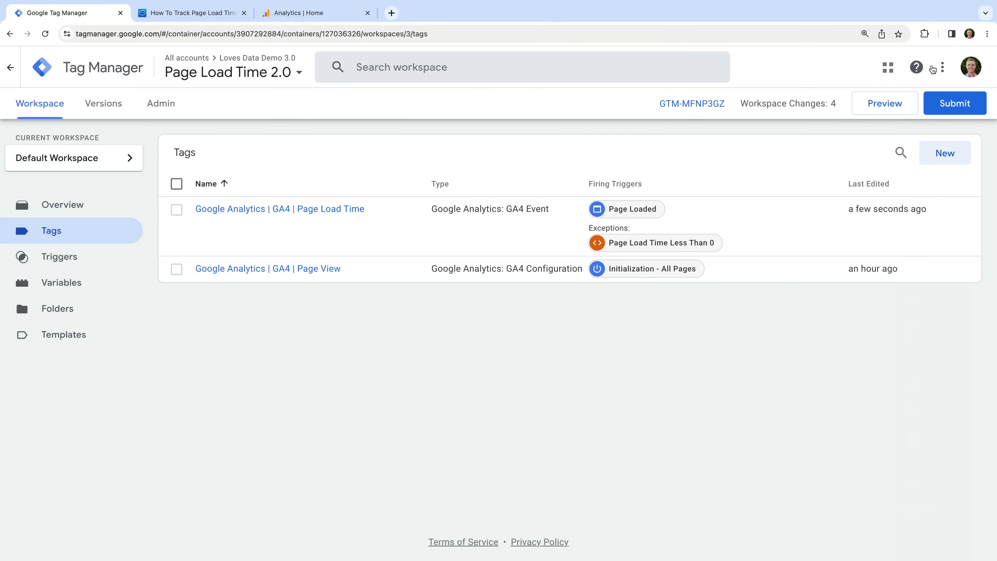
pyautogui.click(881, 112)
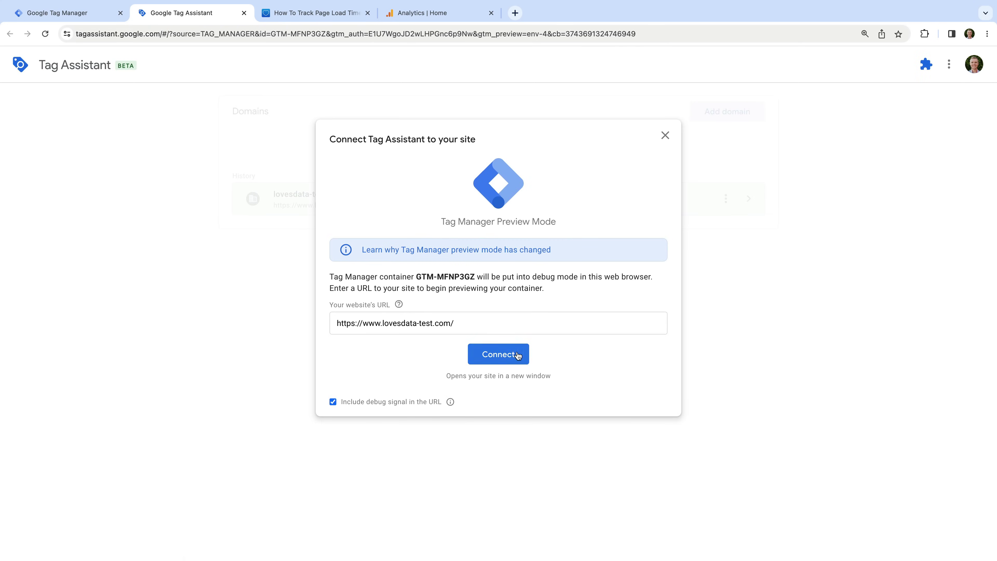
pyautogui.click(494, 355)
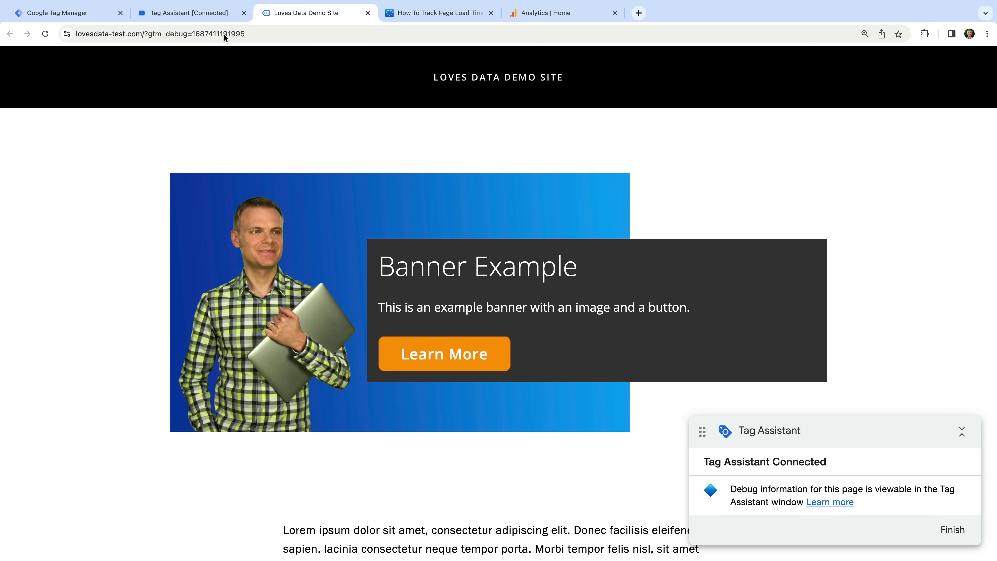
pyautogui.click(214, 14)
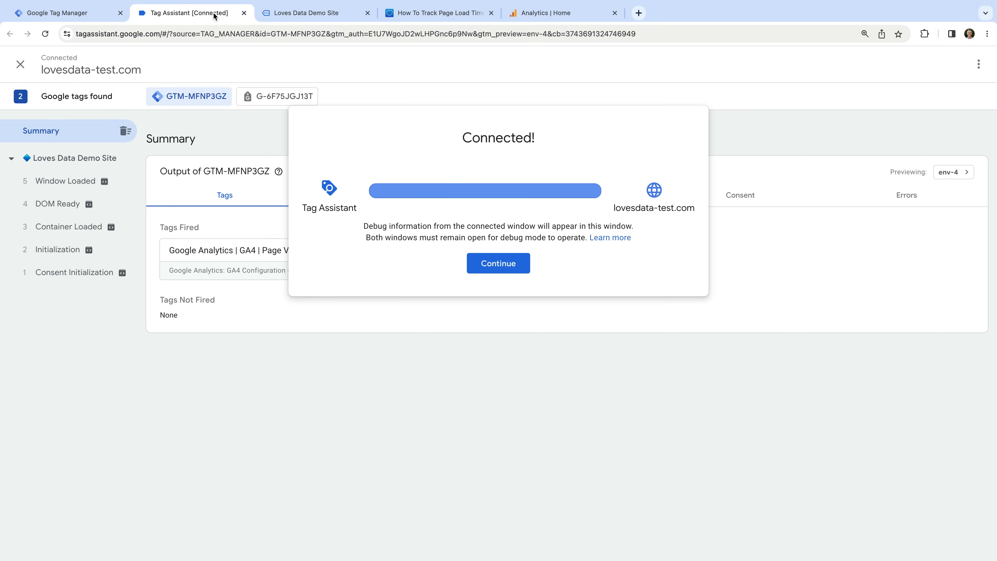
pyautogui.click(515, 268)
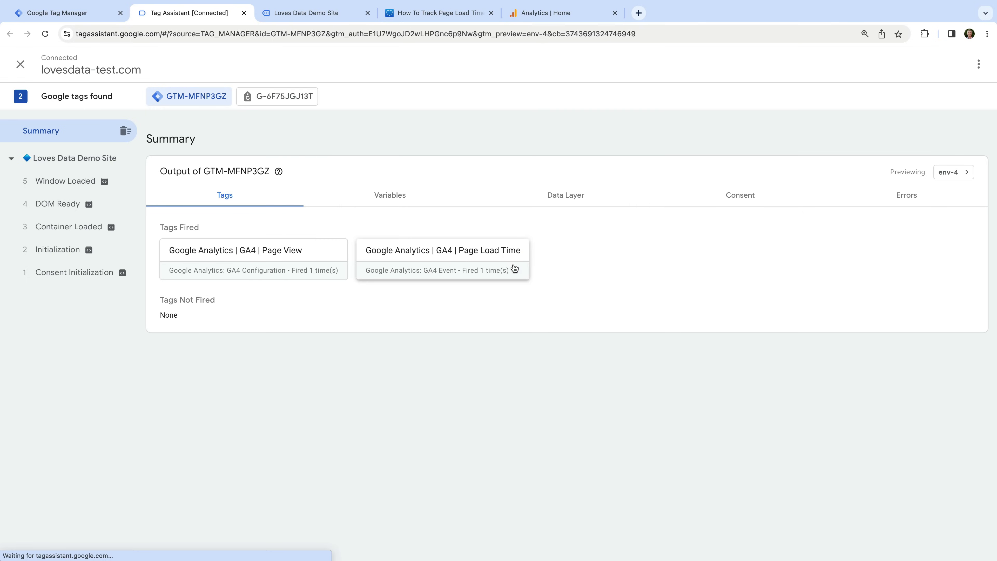
# - Inspect the Page Load Time tag fired on the Window Loaded event, checking its loading_time_sec parameter value
pyautogui.click(85, 184)
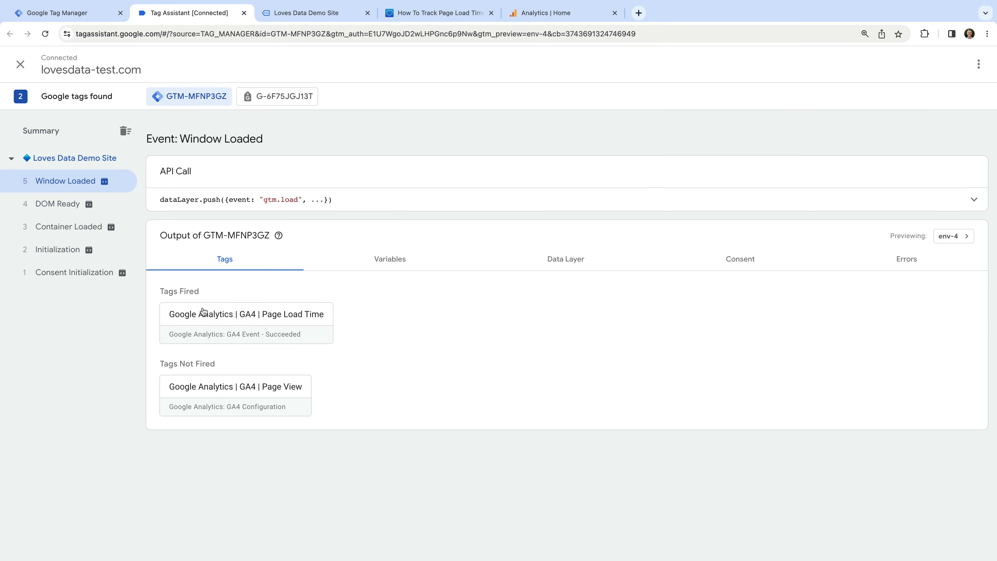
pyautogui.click(310, 324)
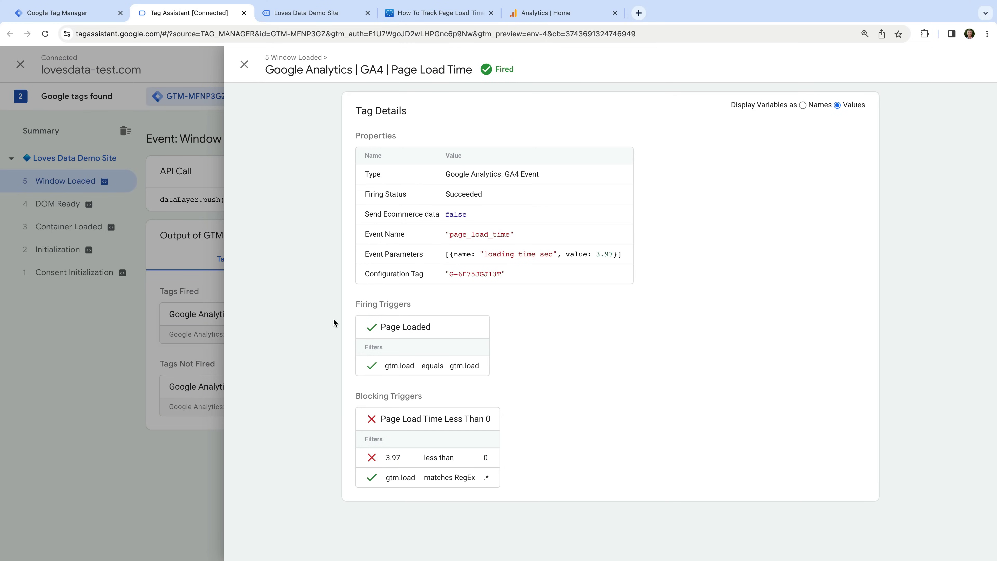
pyautogui.doubleClick(597, 256)
# - Return to Google Tag Manager and publish the workspace changes as a version named Added Loading Time
pyautogui.click(85, 13)
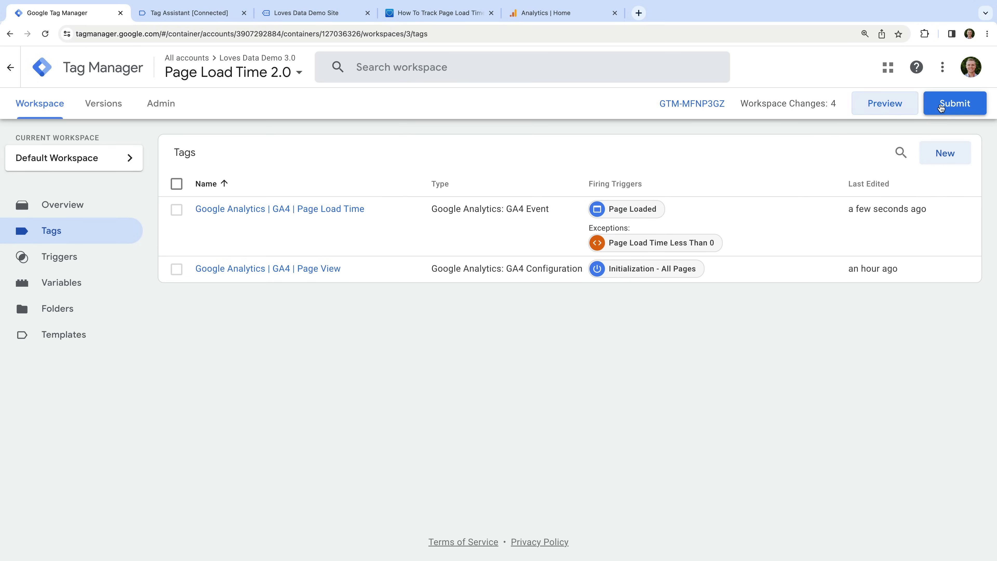
pyautogui.click(951, 104)
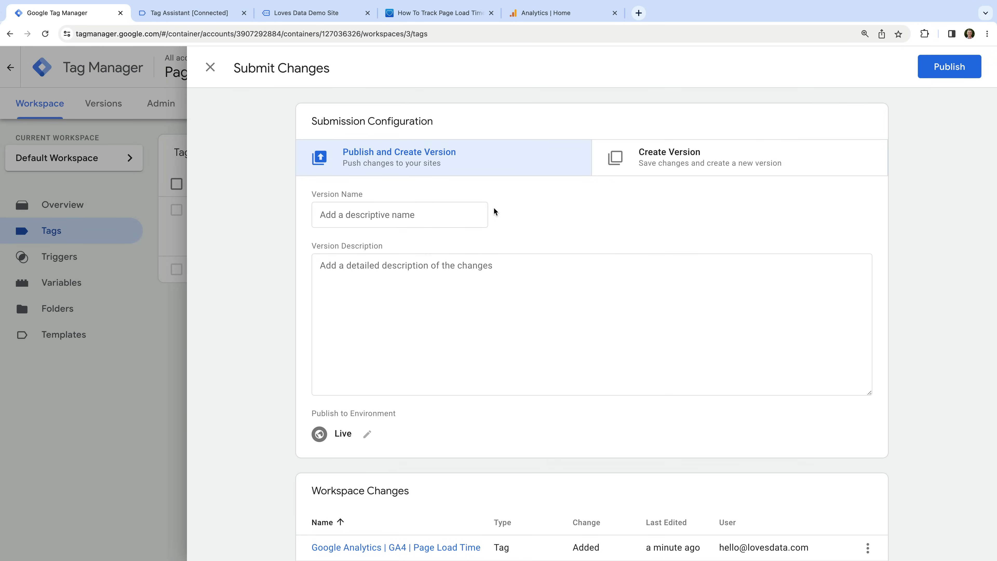
pyautogui.click(431, 216)
pyautogui.write('Added ')
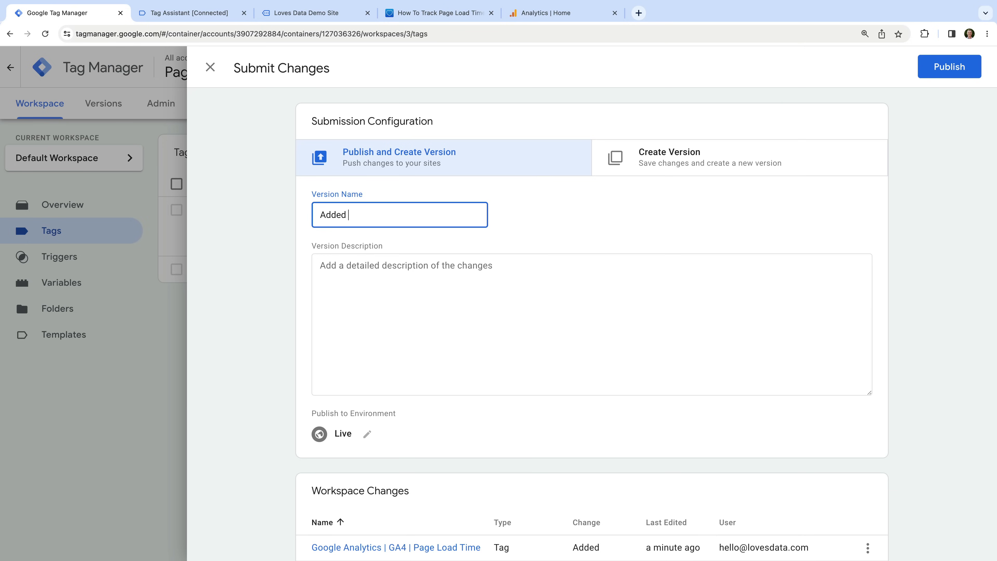
pyautogui.write('Loading Time')
pyautogui.click(608, 231)
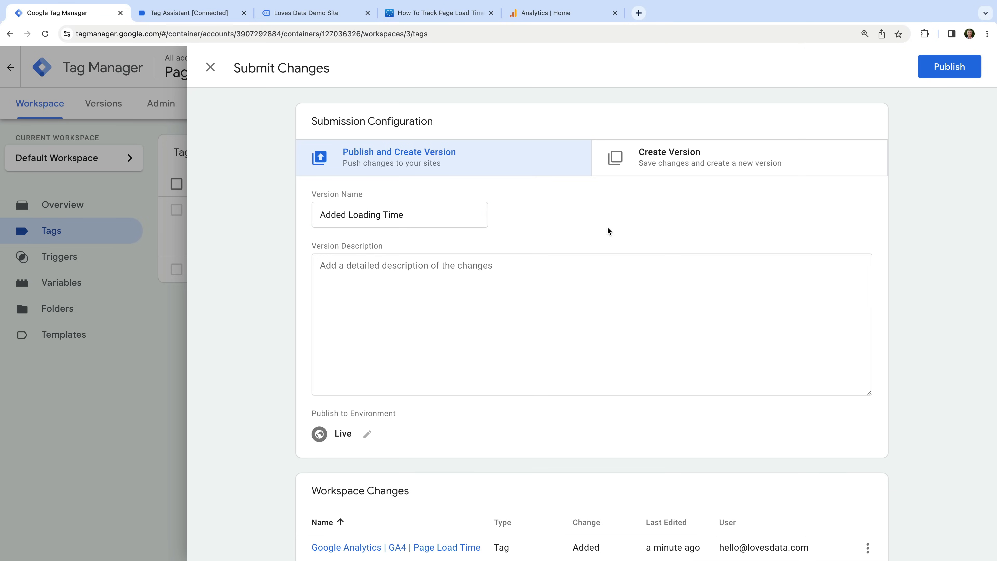
pyautogui.click(976, 69)
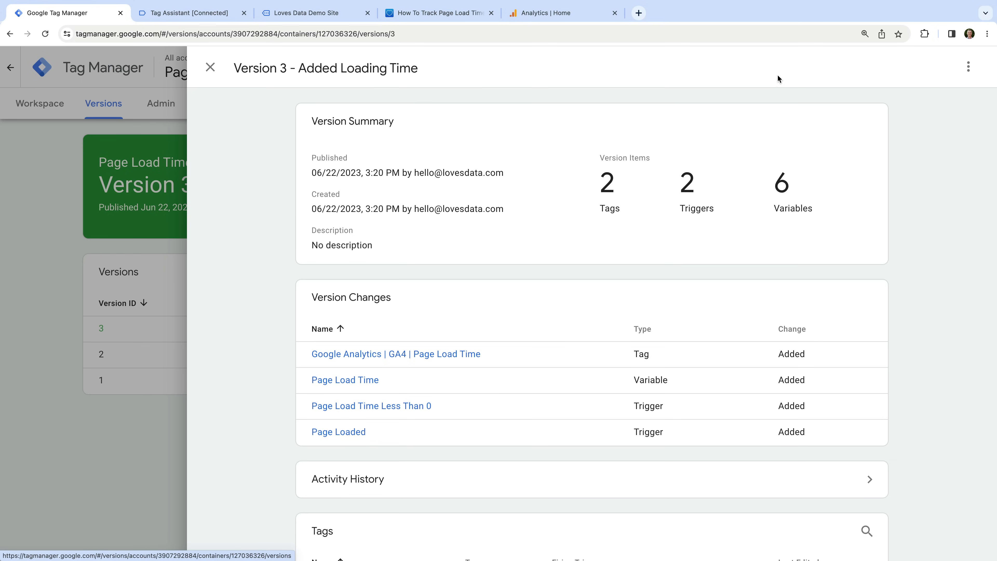
# - In Google Analytics, start a new custom metric named Page Load Time in the property's custom definitions
pyautogui.click(572, 22)
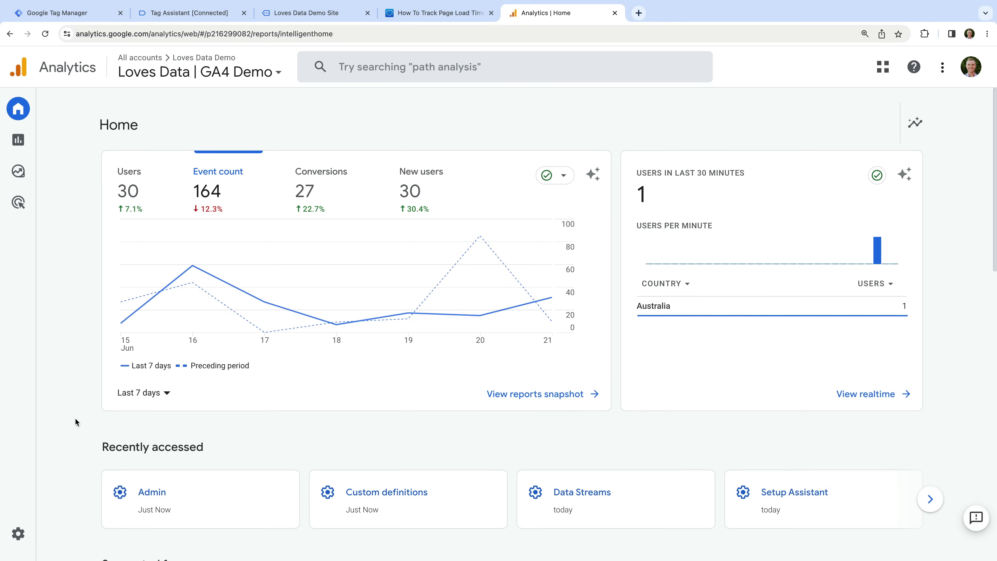
pyautogui.click(20, 535)
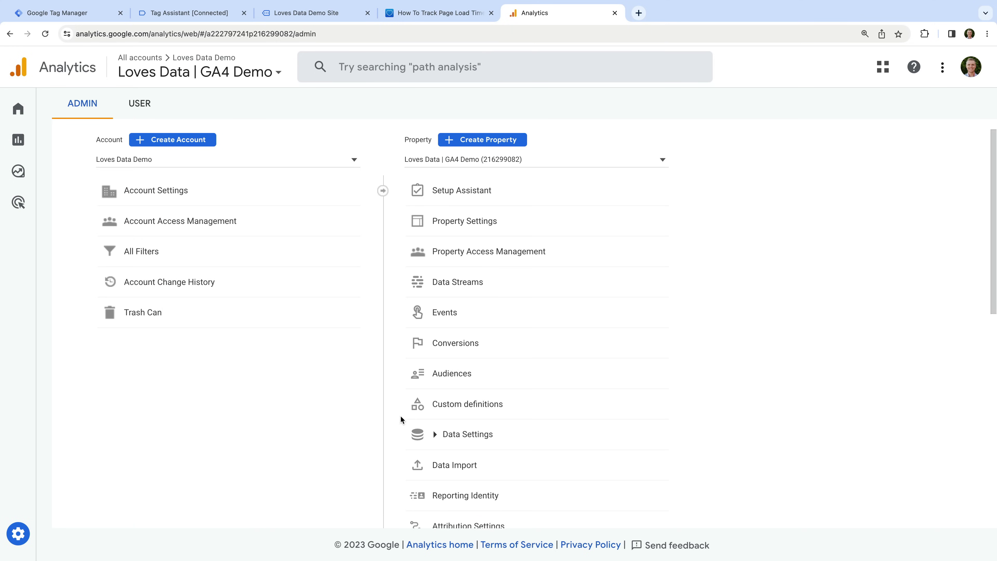
pyautogui.click(532, 400)
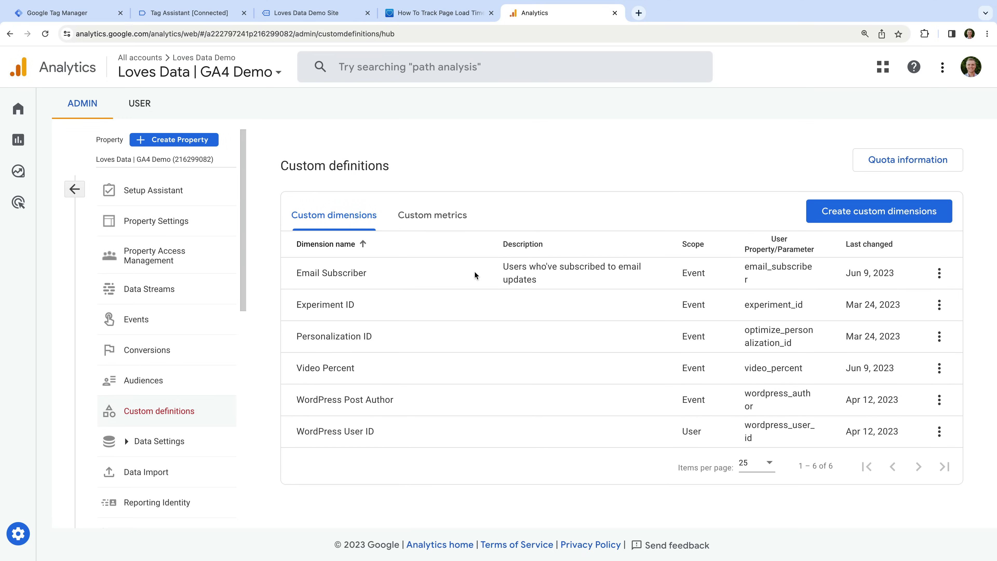
pyautogui.click(457, 223)
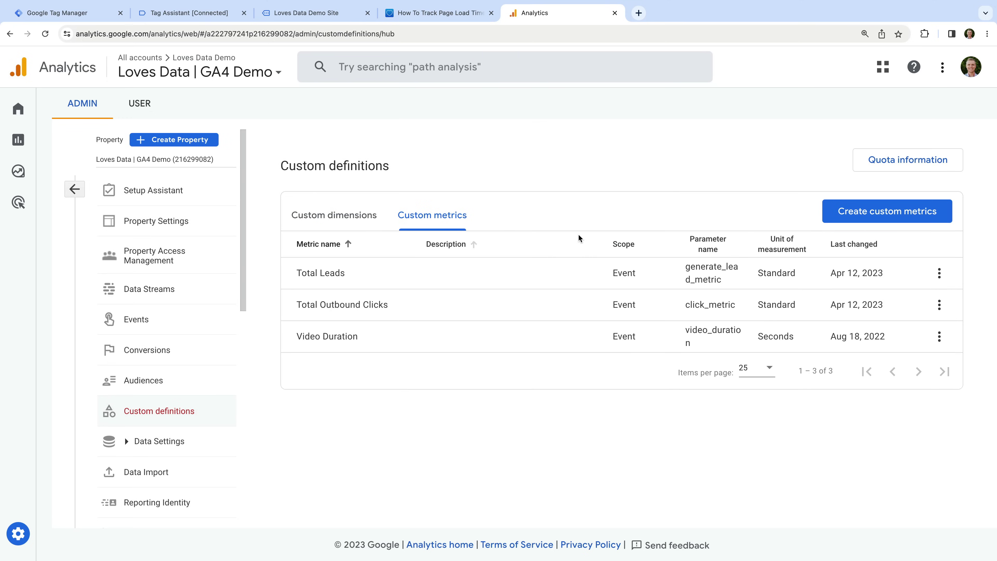
pyautogui.click(873, 212)
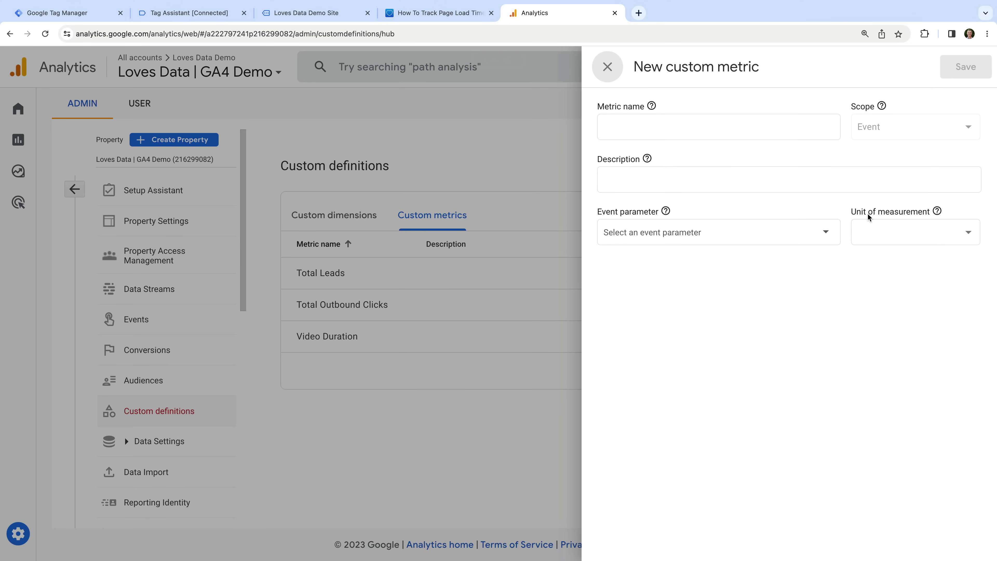
pyautogui.click(740, 129)
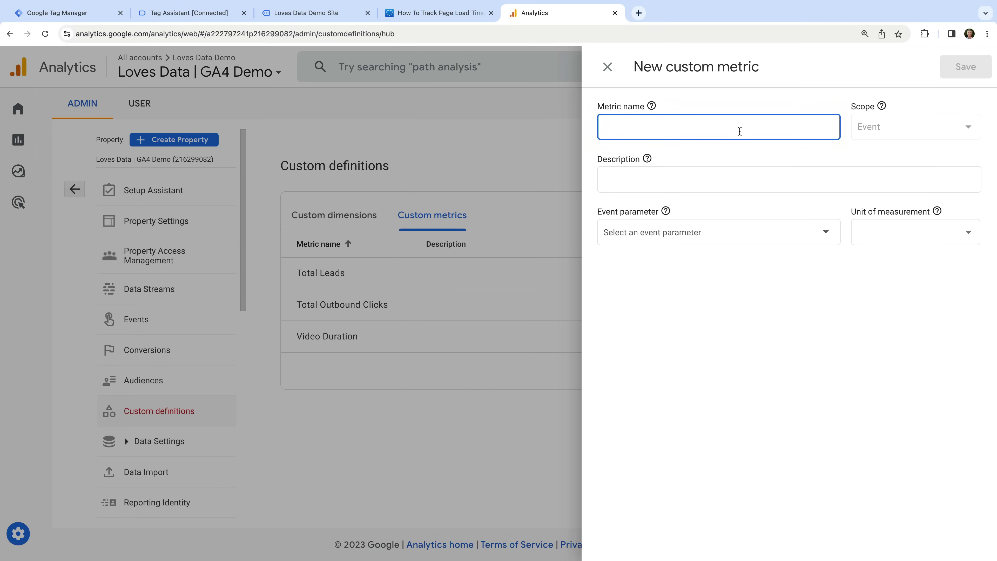
pyautogui.write('Page Loa')
pyautogui.write('d Time')
# - Assign the event parameter loading_time_sec to the metric, set its unit of measurement to Seconds, and save it
pyautogui.click(734, 229)
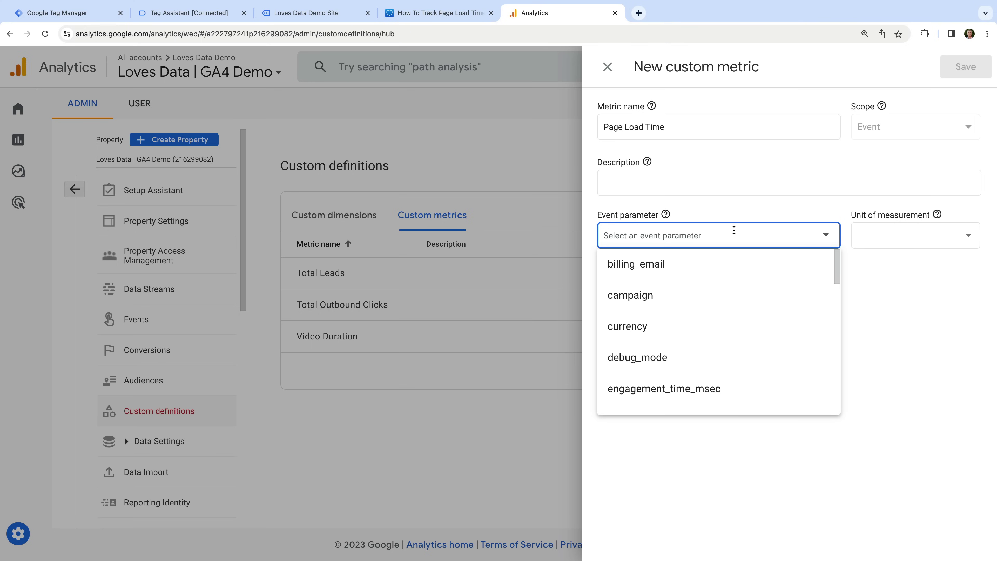
pyautogui.write('loading_')
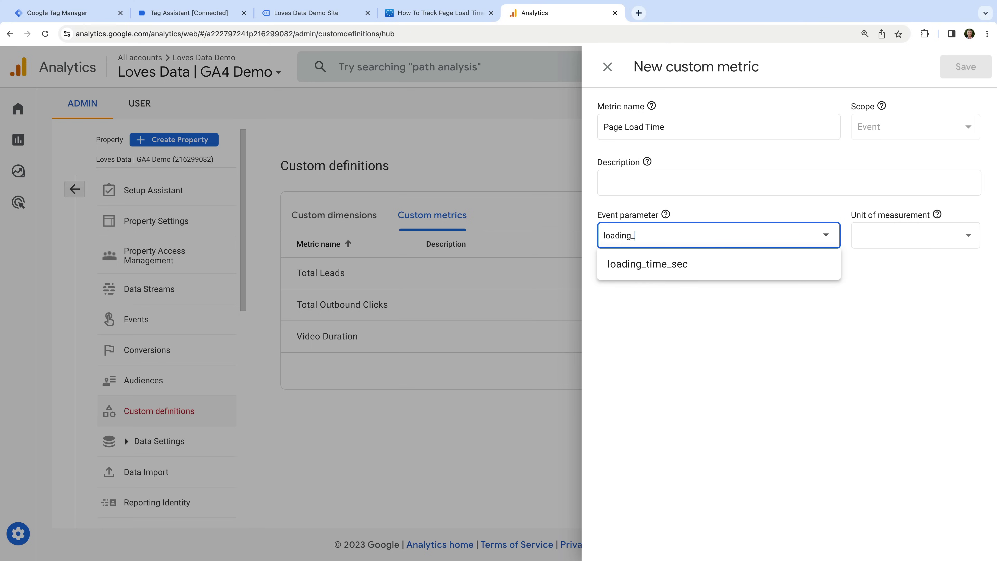
pyautogui.write('time_sec')
pyautogui.click(914, 275)
pyautogui.click(937, 235)
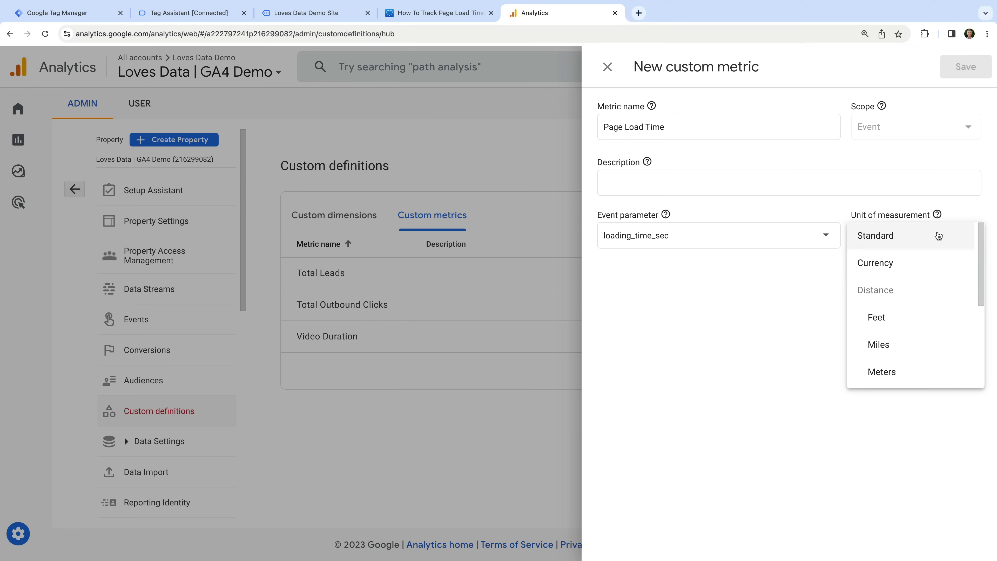
pyautogui.scroll(-4, 923, 273)
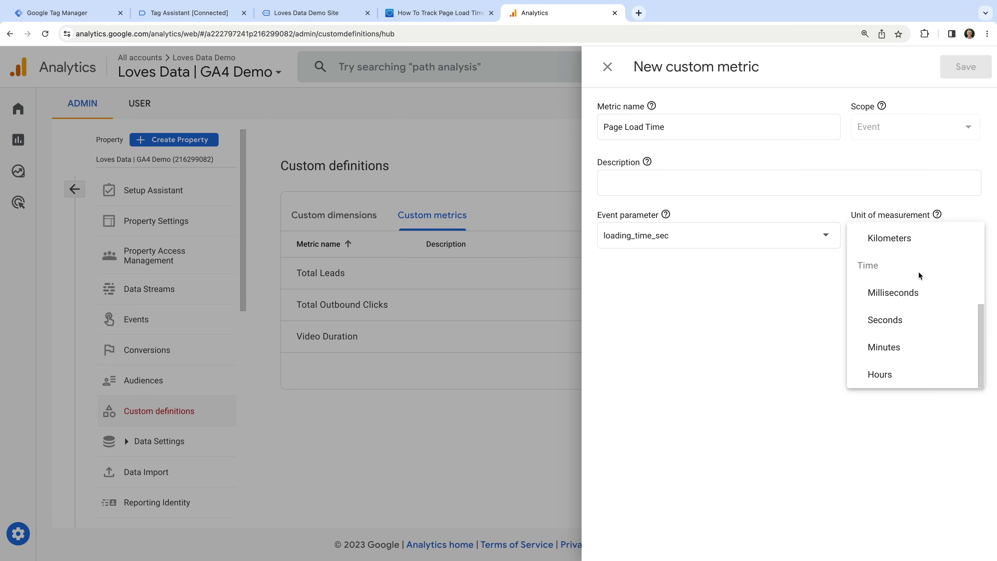
pyautogui.click(881, 324)
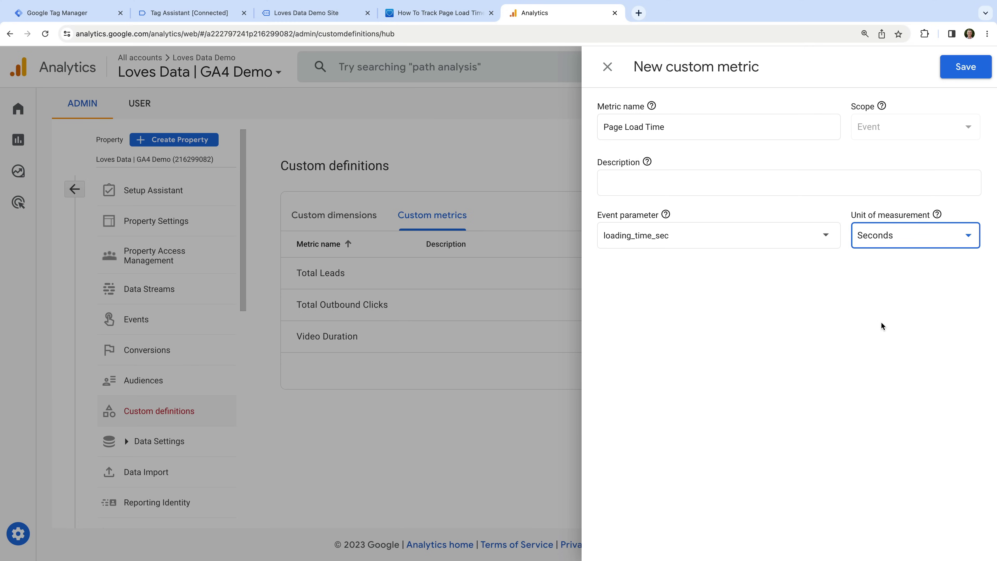
pyautogui.click(953, 70)
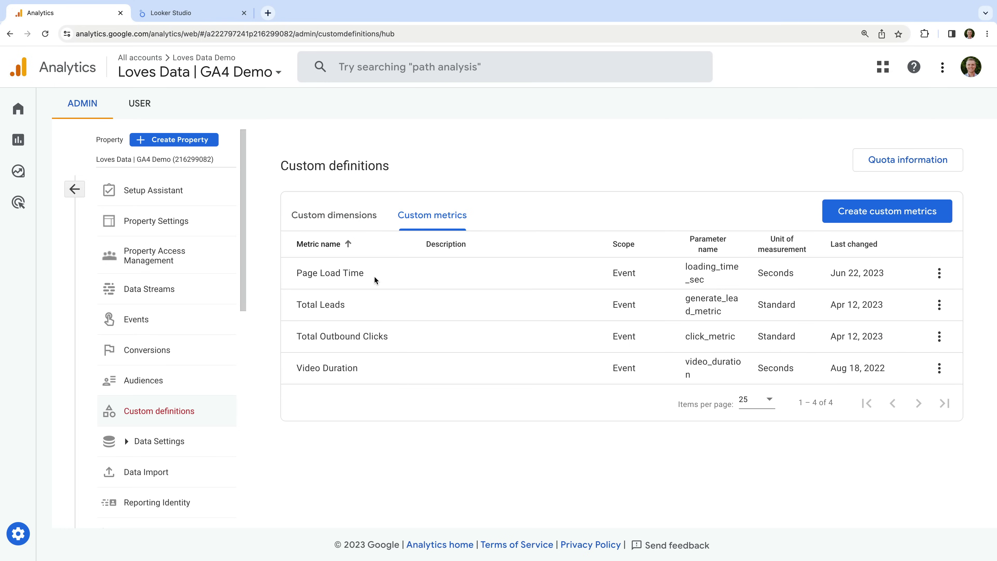
# - Create a blank exploration and name it Page Loading Time
pyautogui.moveTo(15, 180)
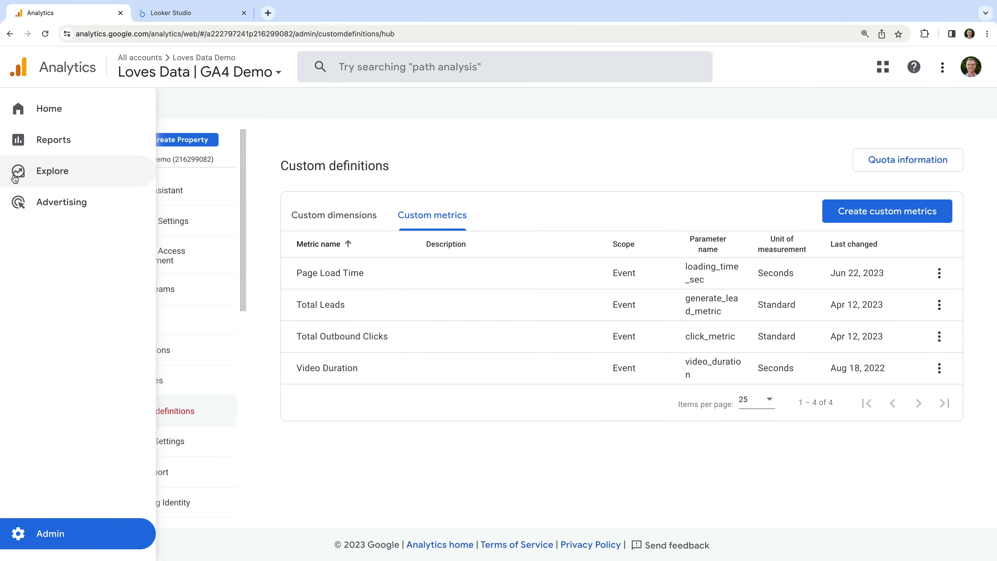
pyautogui.click(54, 178)
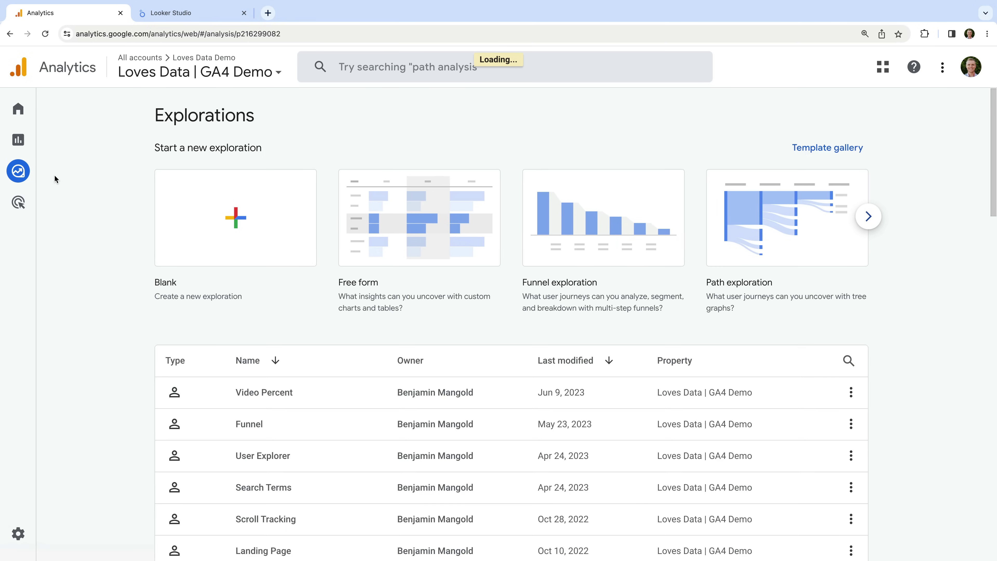
pyautogui.click(265, 237)
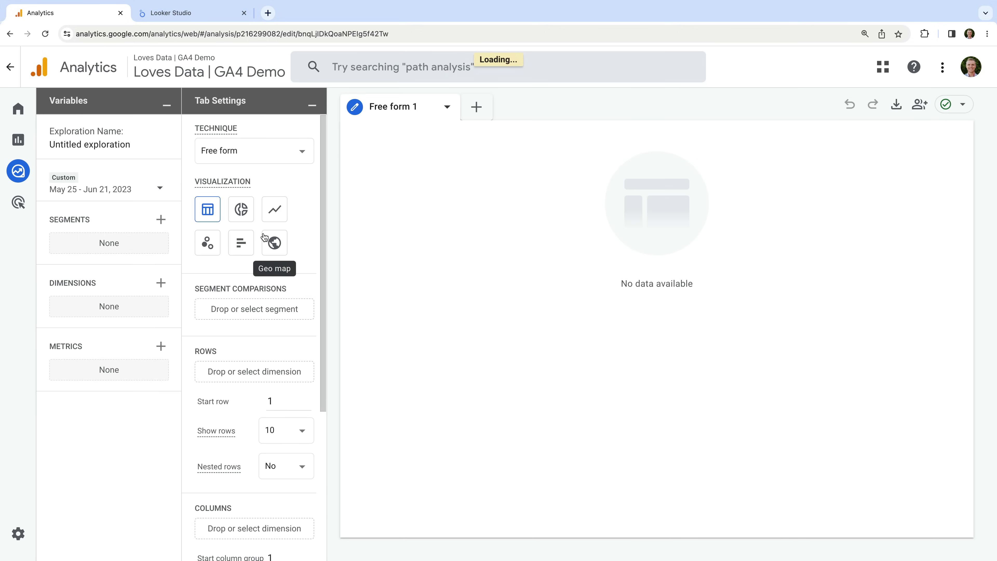
pyautogui.click(104, 145)
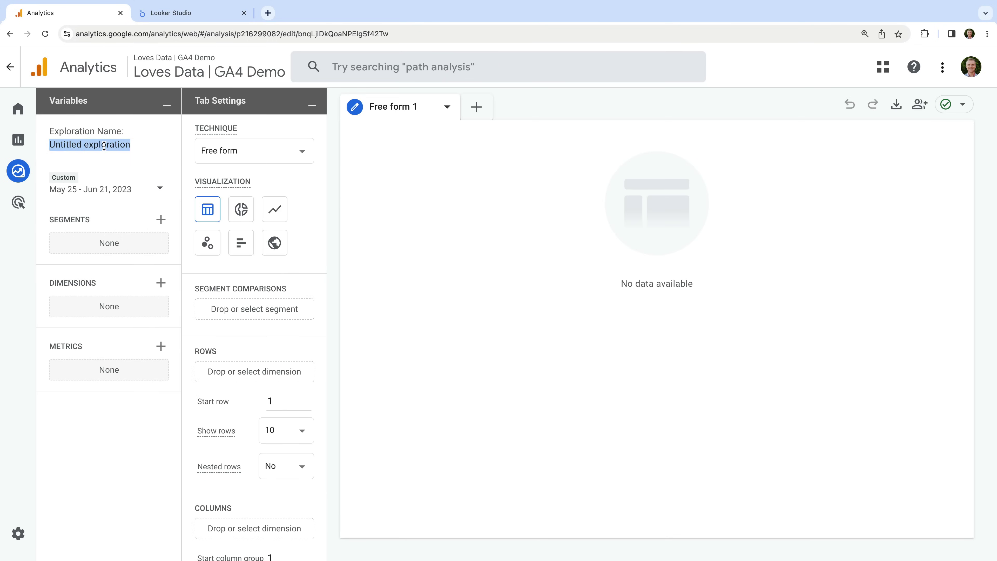
pyautogui.write('Page')
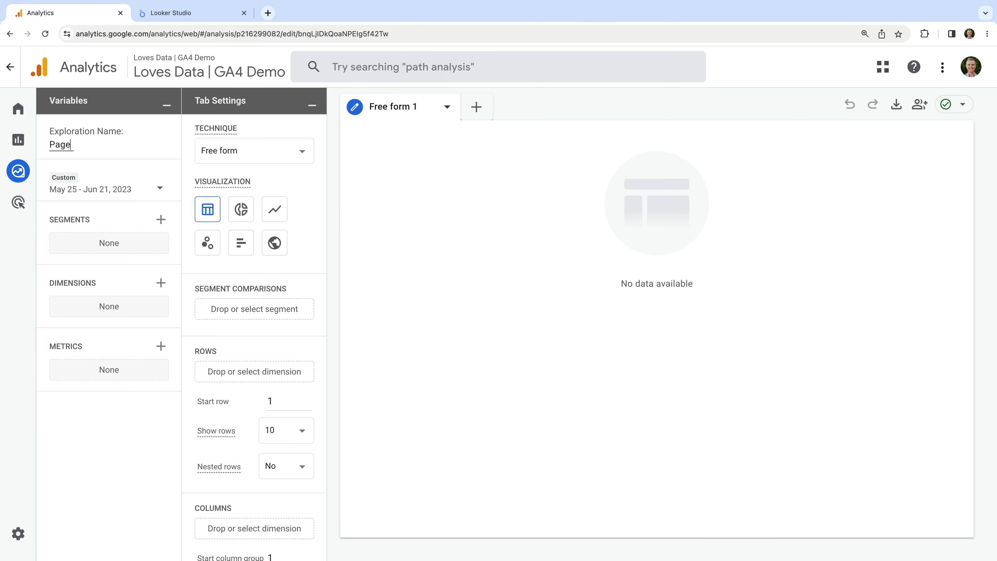
pyautogui.write(' Loading Time')
# - Set the exploration's date range to Quarter to date
pyautogui.click(106, 190)
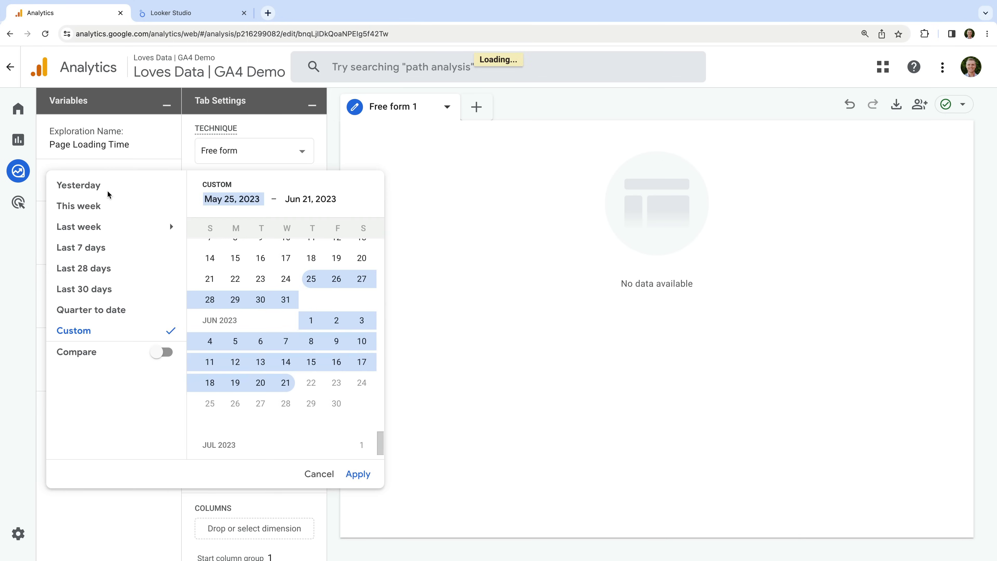
pyautogui.click(138, 310)
pyautogui.click(357, 474)
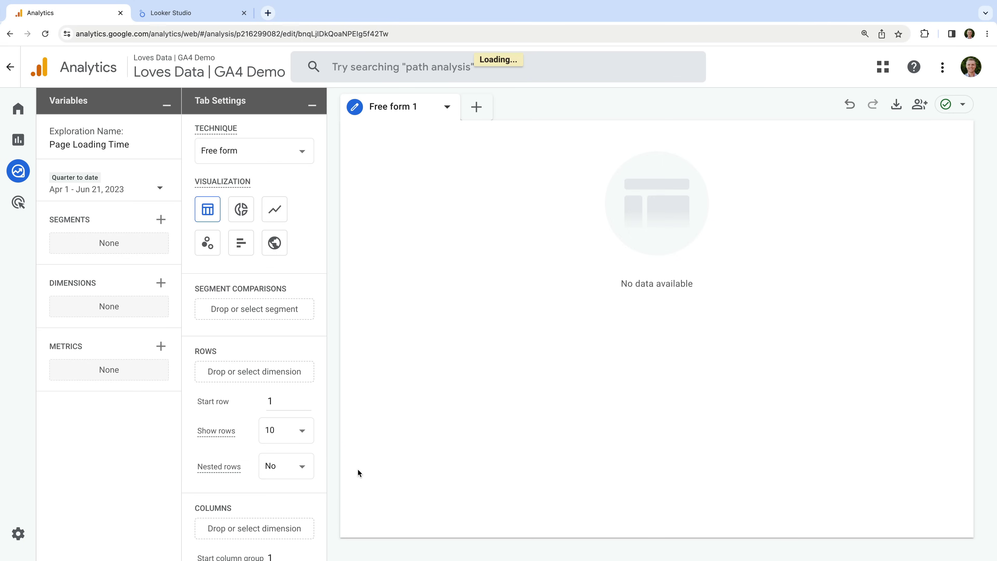
# - Search the available dimensions for page and import Page path and screen class into the exploration
pyautogui.click(161, 284)
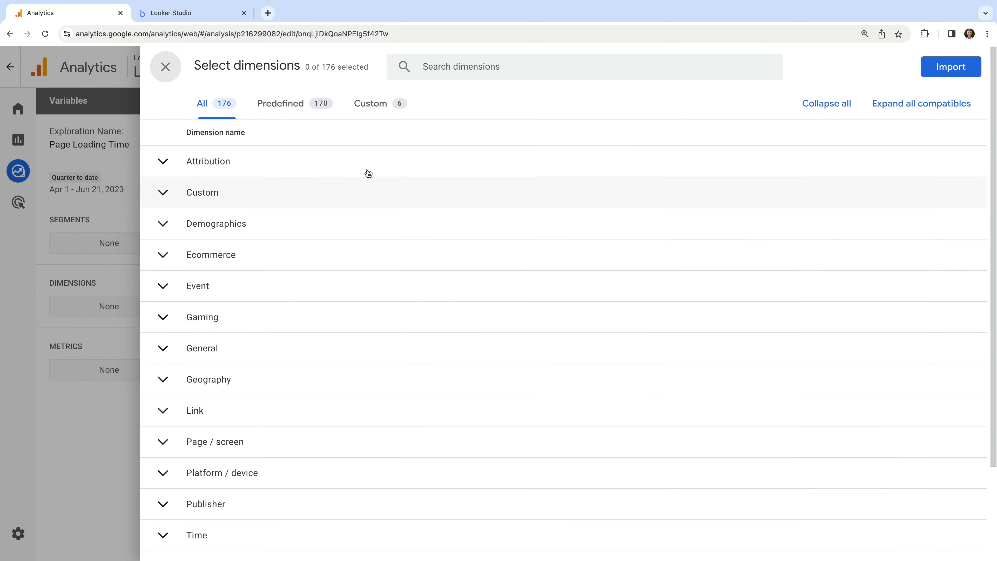
pyautogui.click(455, 67)
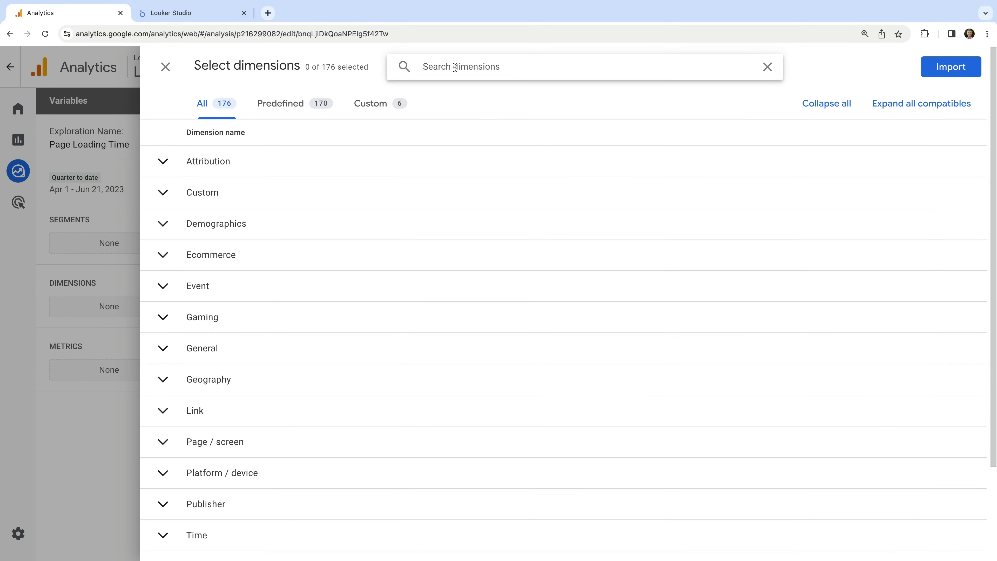
pyautogui.write('page')
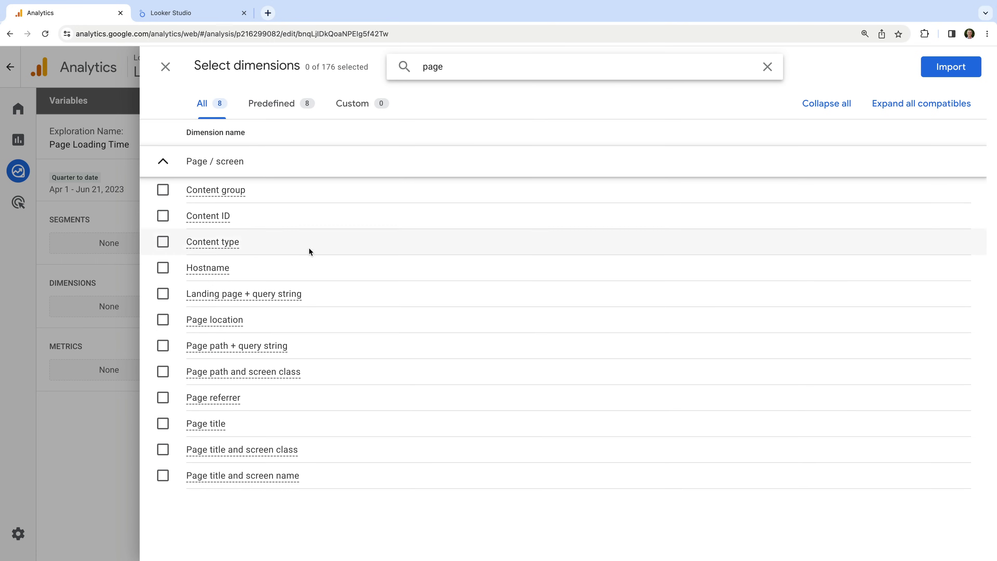
pyautogui.click(163, 372)
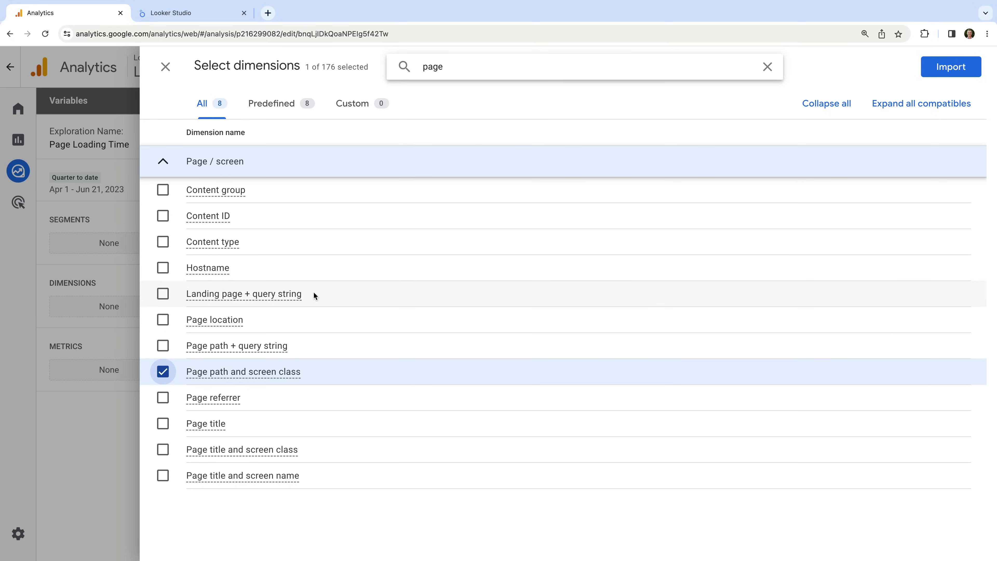
pyautogui.moveTo(314, 294)
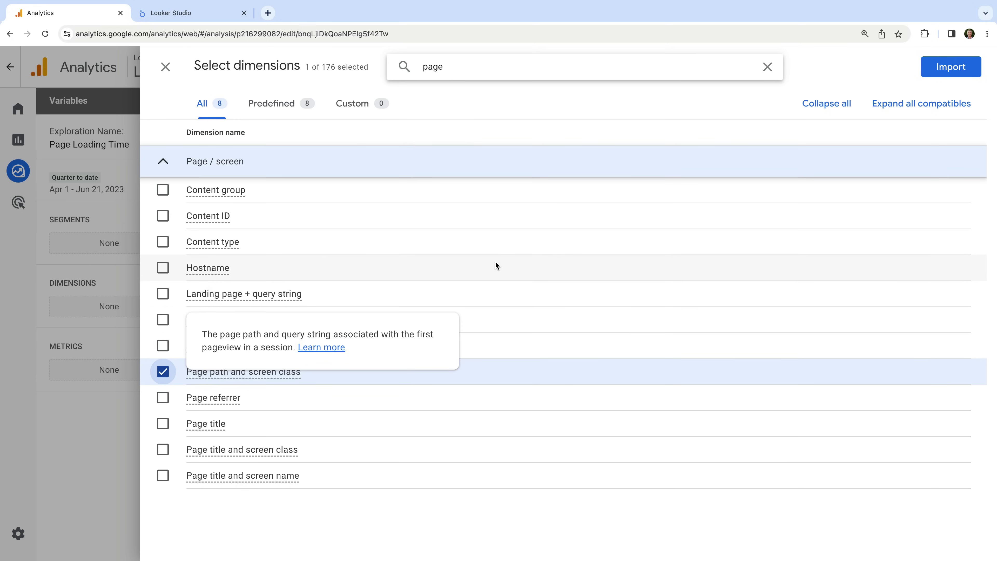
pyautogui.click(937, 78)
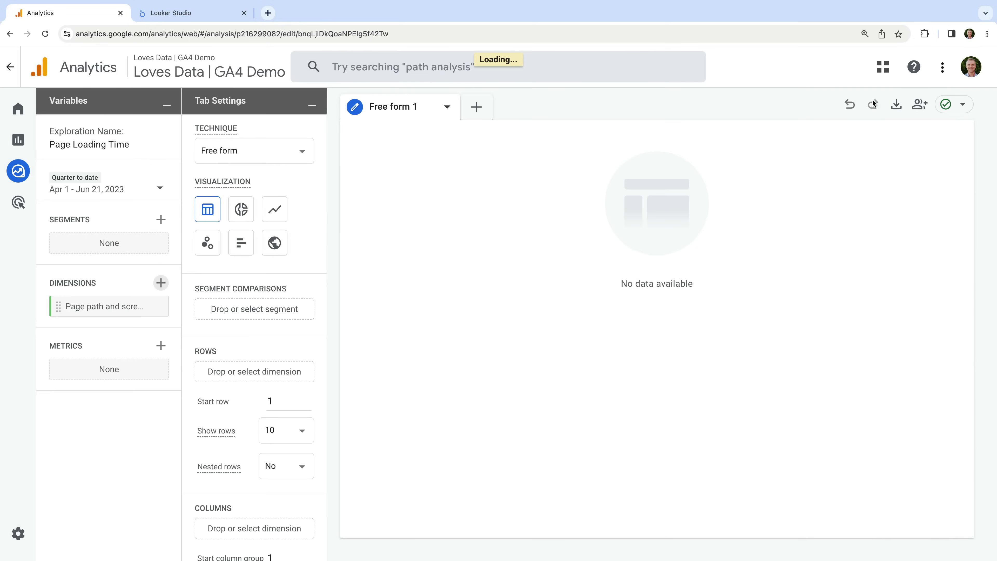
# - Search the available metrics for views and load, and import Views and Page Load Time into the exploration
pyautogui.click(161, 346)
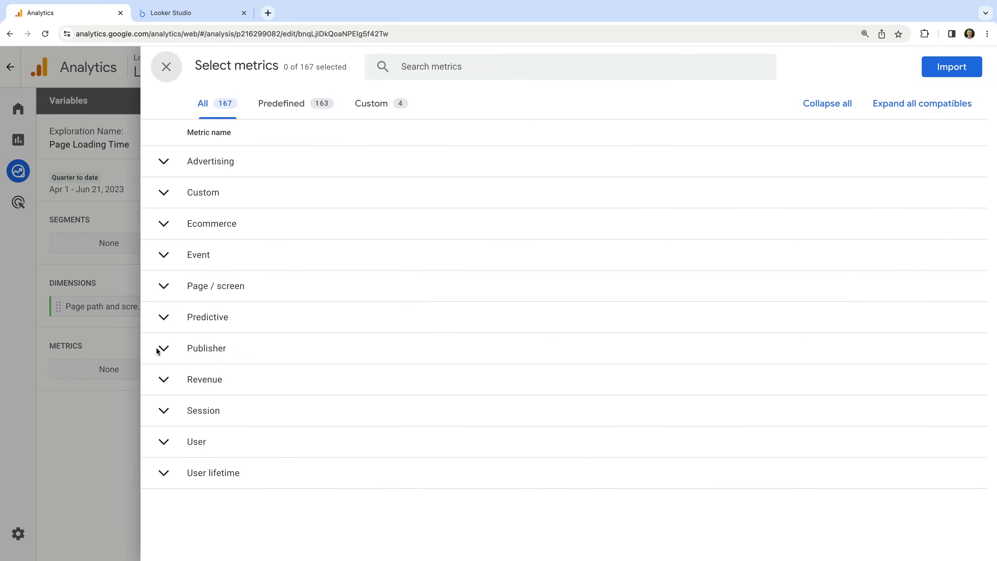
pyautogui.click(455, 66)
pyautogui.write('views')
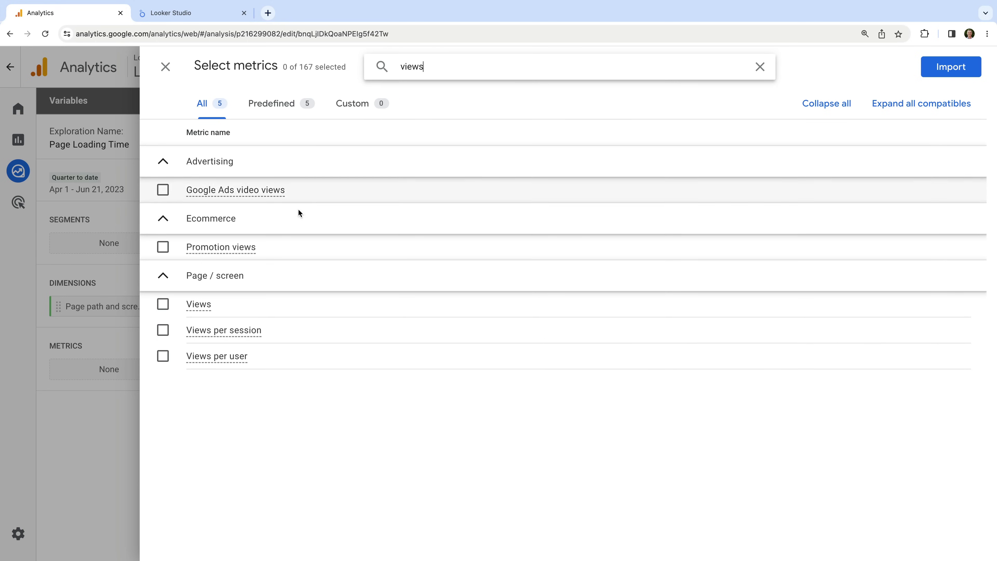
pyautogui.click(163, 306)
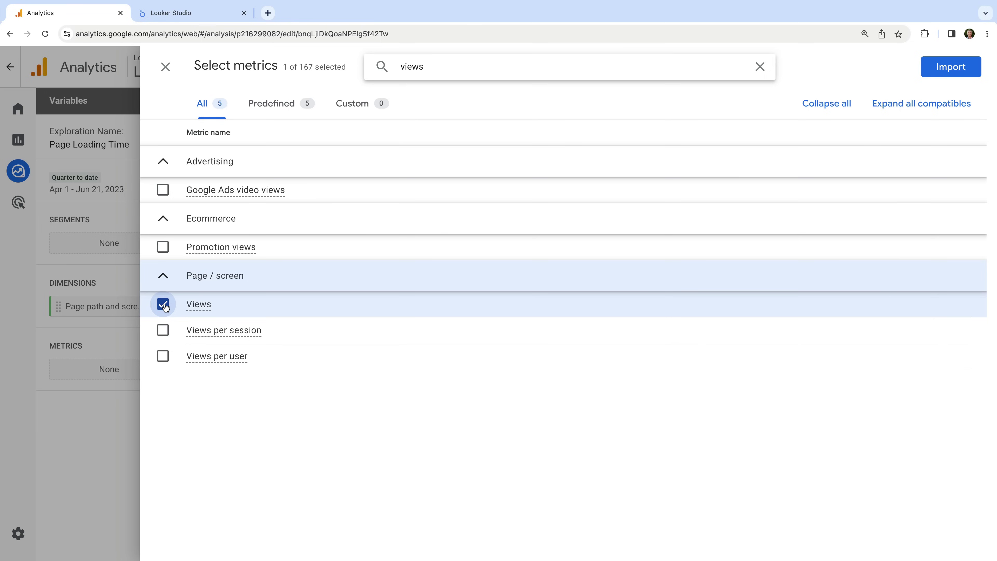
pyautogui.moveTo(425, 67); pyautogui.dragTo(393, 66)
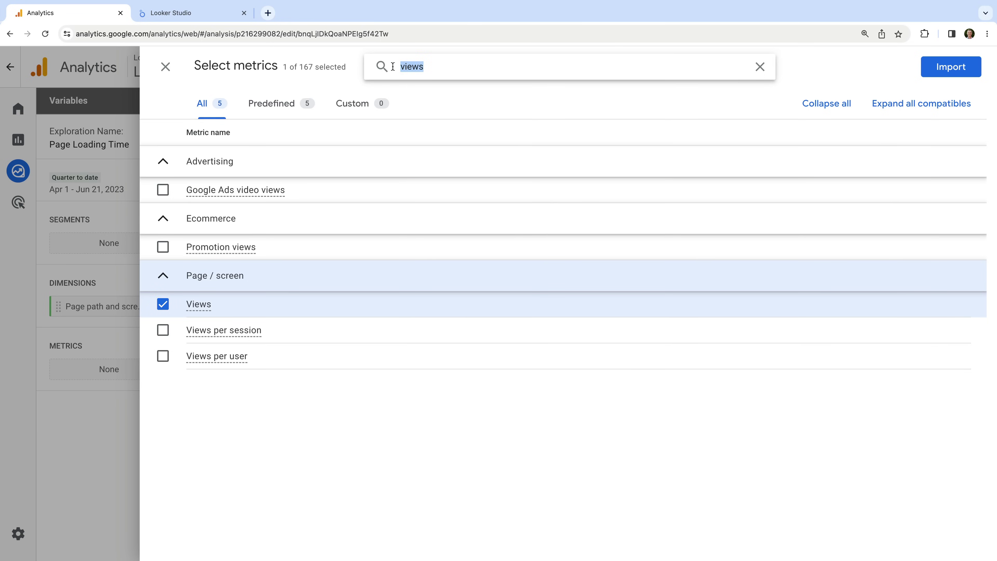
pyautogui.write('load')
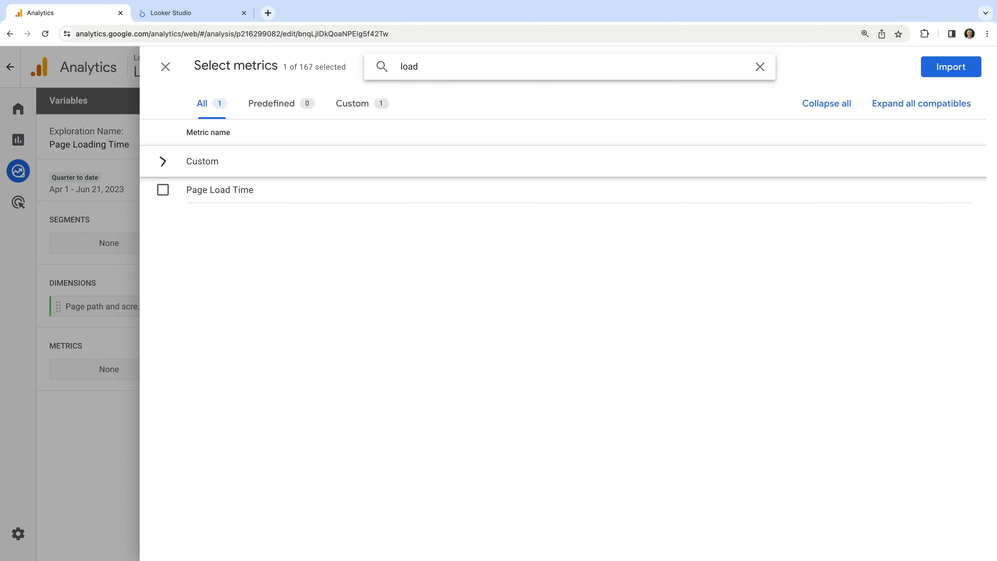
pyautogui.click(159, 192)
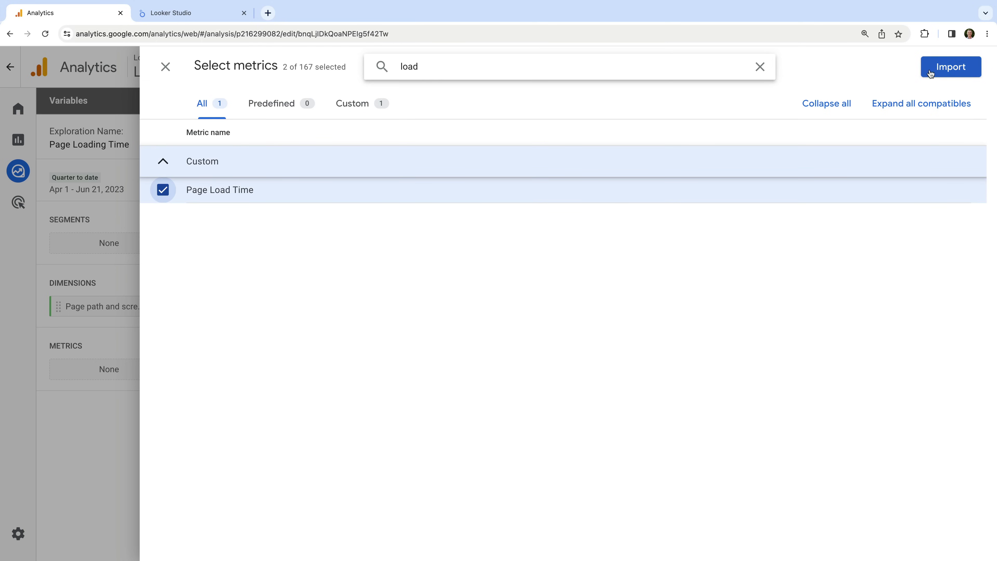
pyautogui.click(942, 67)
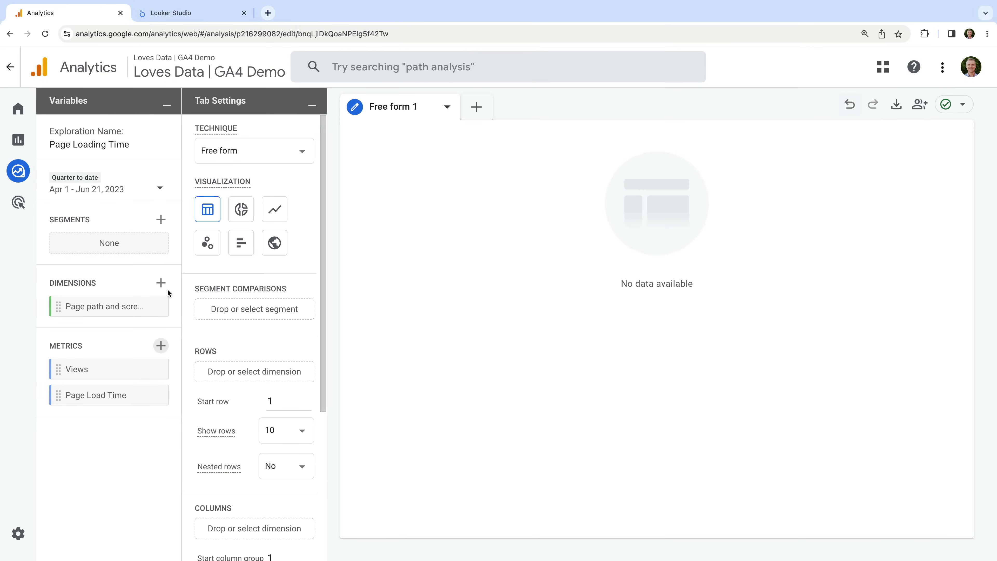
# - Add Page path and screen class as the exploration's rows, with Views and Page Load Time as its values
pyautogui.doubleClick(118, 305)
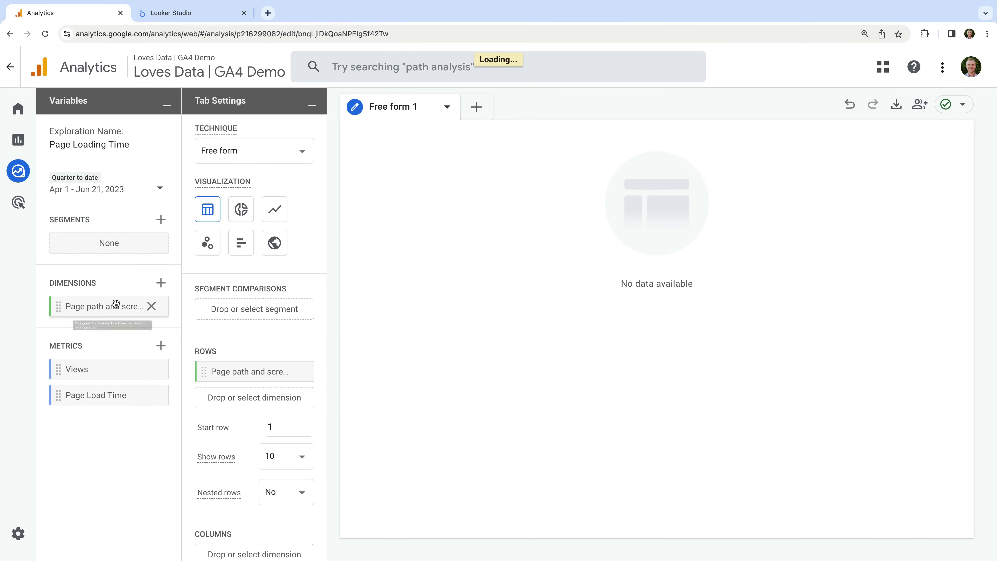
pyautogui.doubleClick(116, 367)
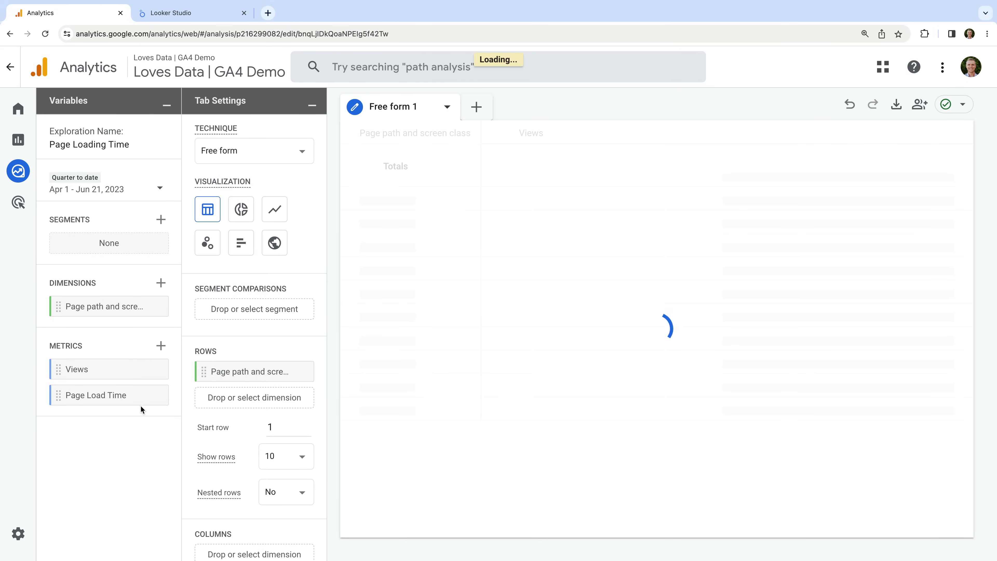
pyautogui.doubleClick(126, 396)
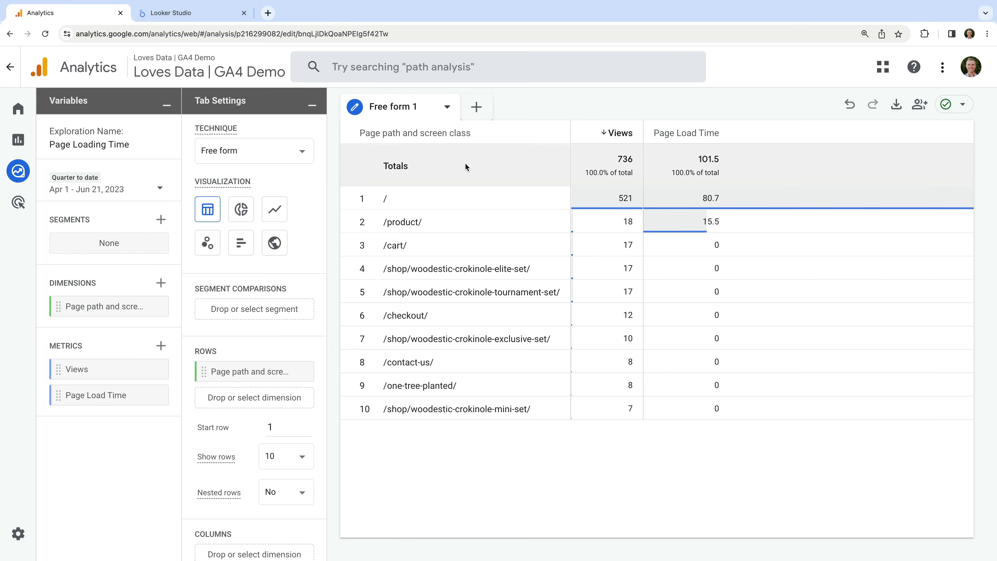
# - Switch to Looker Studio and create a blank report using the Google Analytics property Loves Data | GA4 Demo from the Loves Data Demo account
pyautogui.click(166, 9)
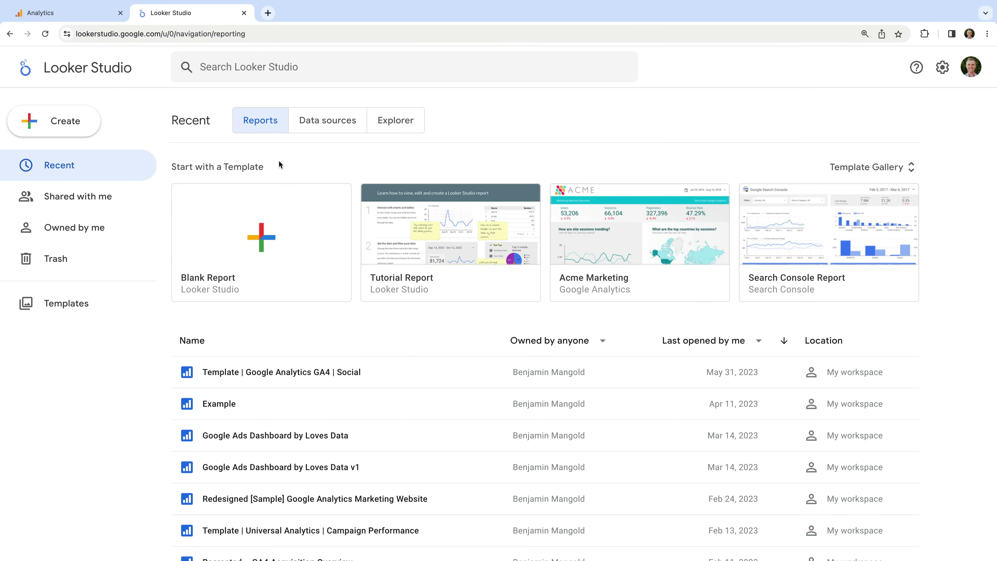
pyautogui.click(308, 215)
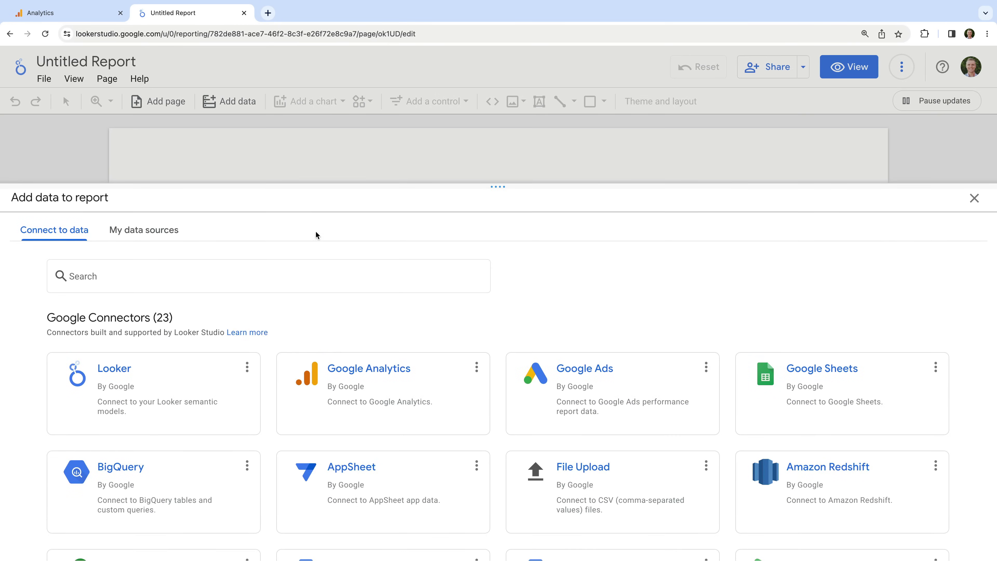
pyautogui.click(430, 395)
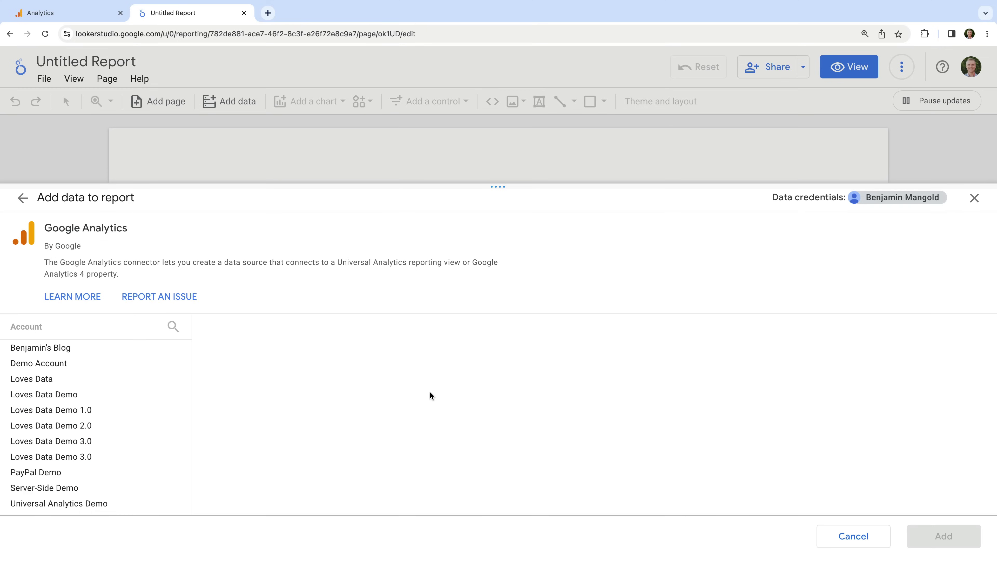
pyautogui.click(151, 396)
pyautogui.click(308, 364)
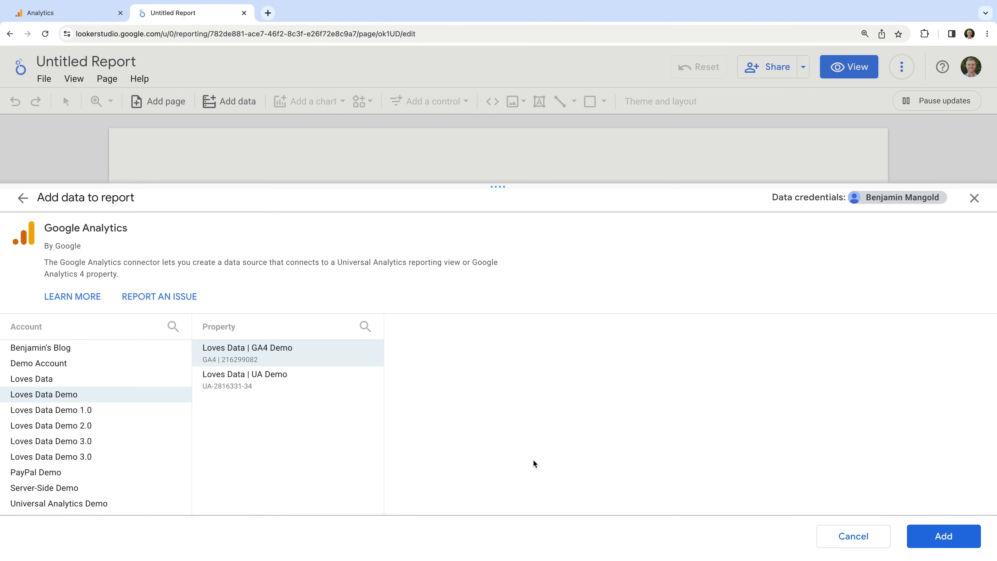
pyautogui.click(927, 535)
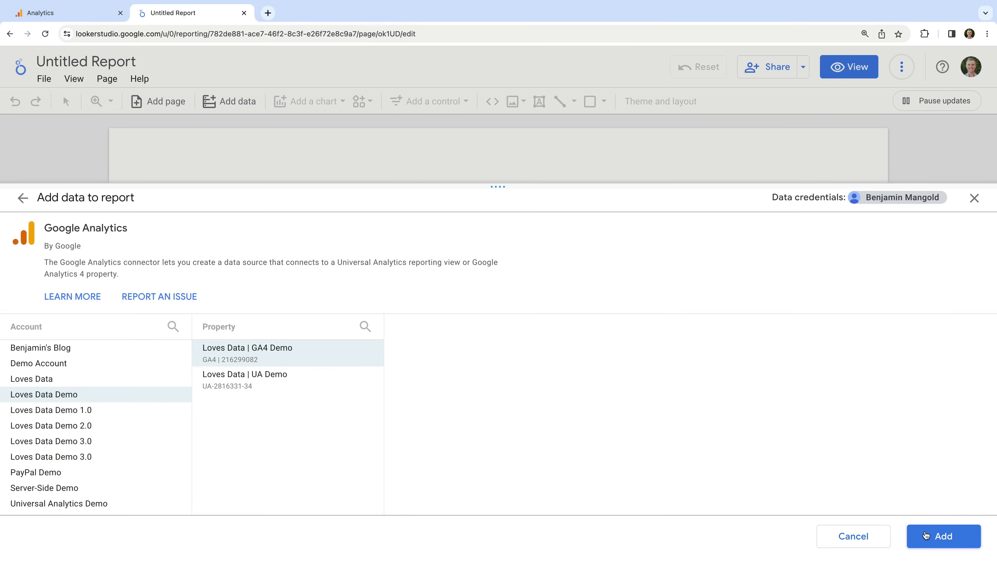
pyautogui.click(925, 532)
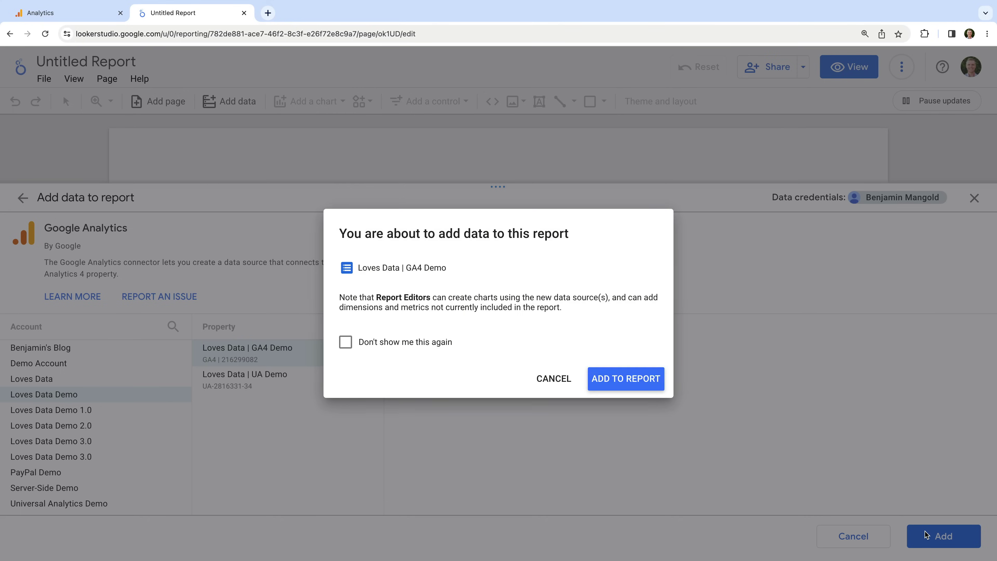
pyautogui.click(630, 380)
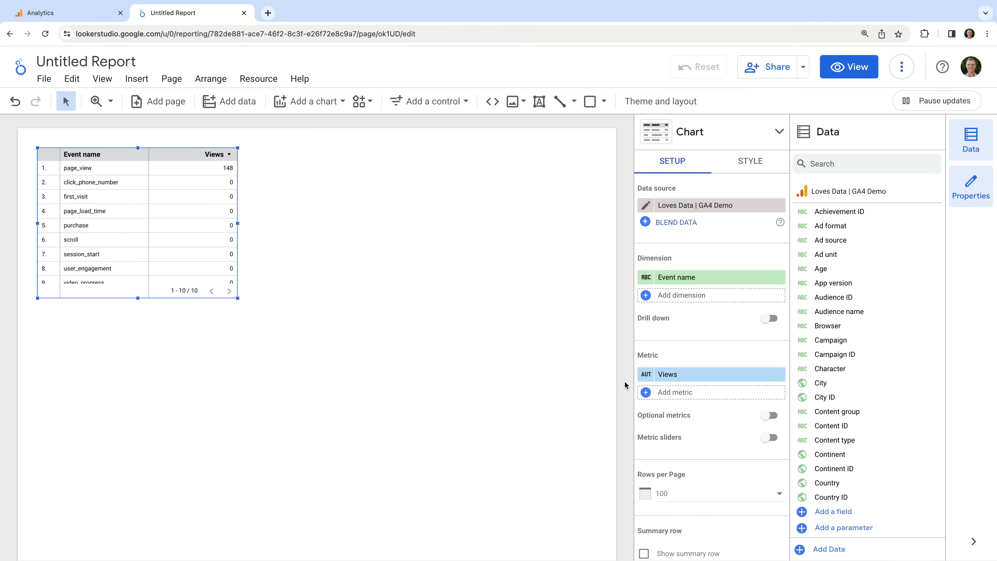
# - Enlarge the report's table and replace its Event name dimension with Page path
pyautogui.moveTo(237, 298); pyautogui.dragTo(397, 356)
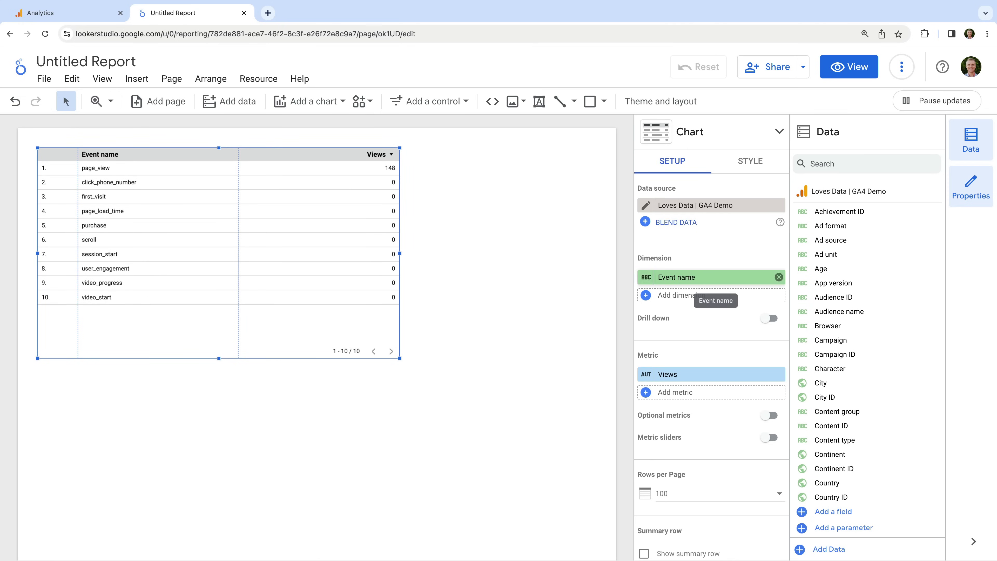
pyautogui.click(691, 277)
pyautogui.write('page')
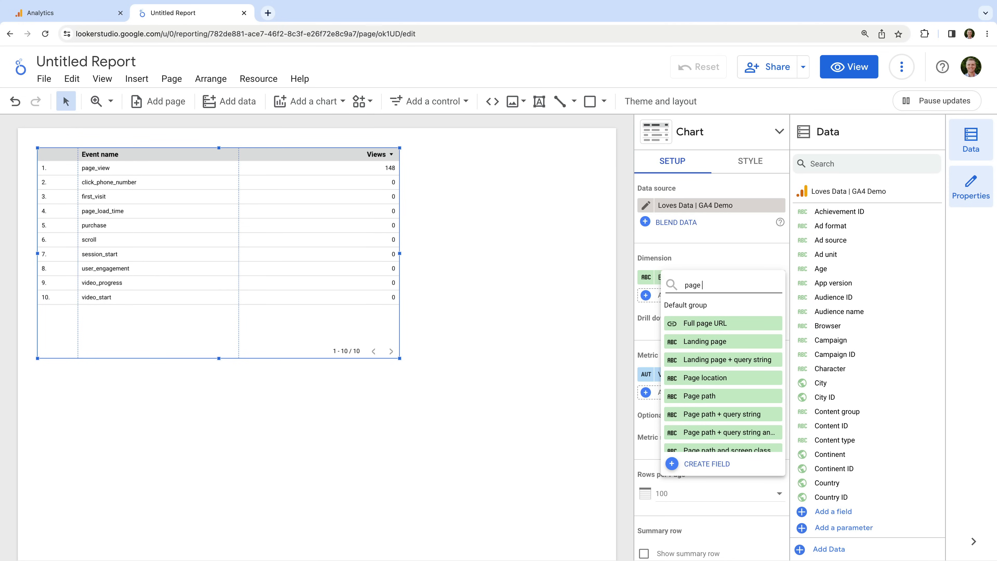
pyautogui.write(' path')
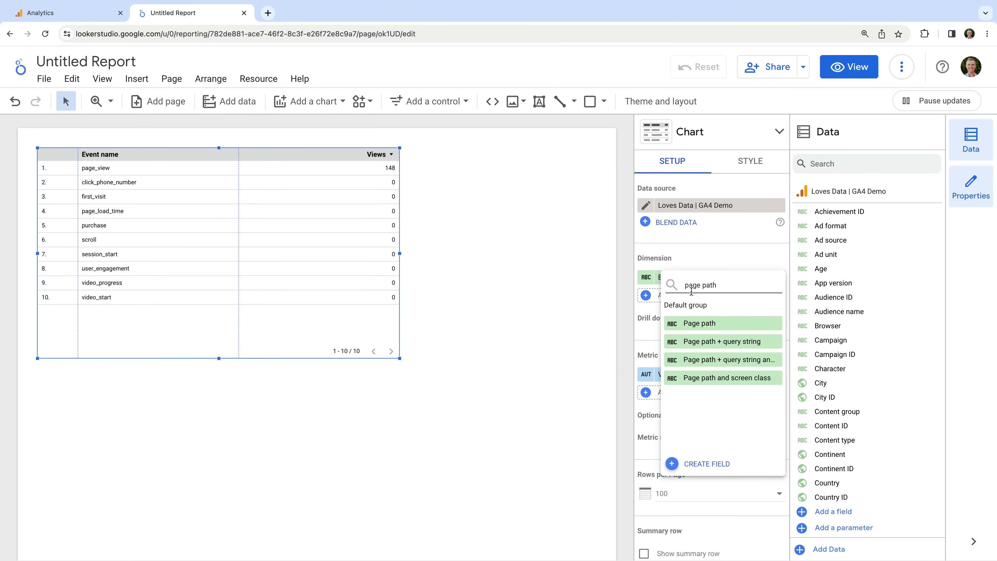
pyautogui.click(699, 326)
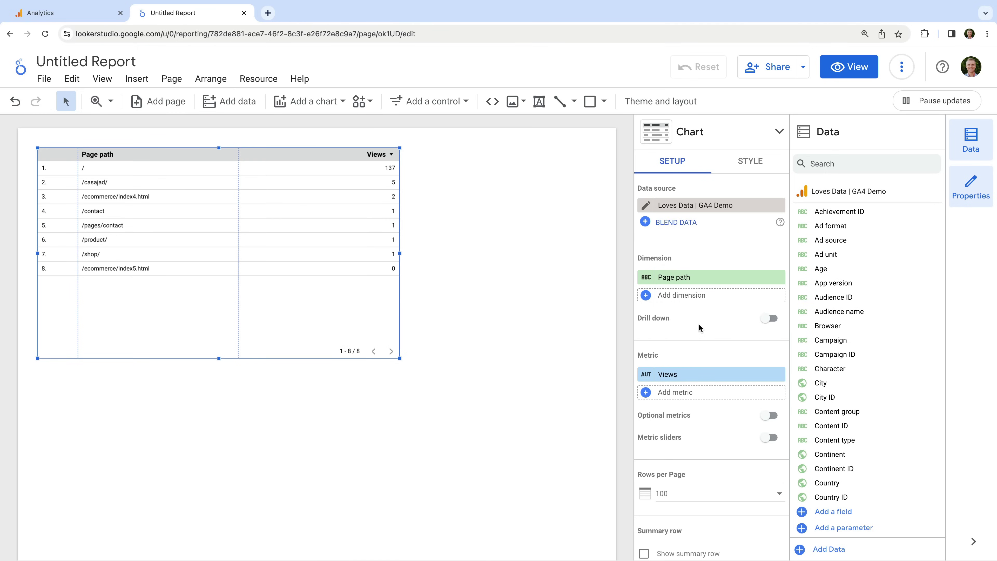
# - Replace the table's Views metric with Event count
pyautogui.click(694, 378)
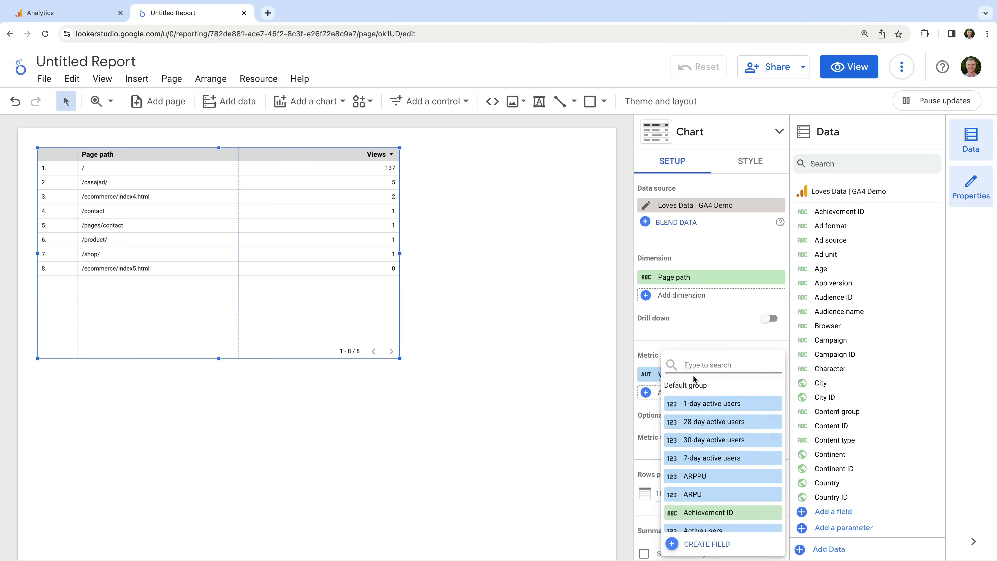
pyautogui.write('event')
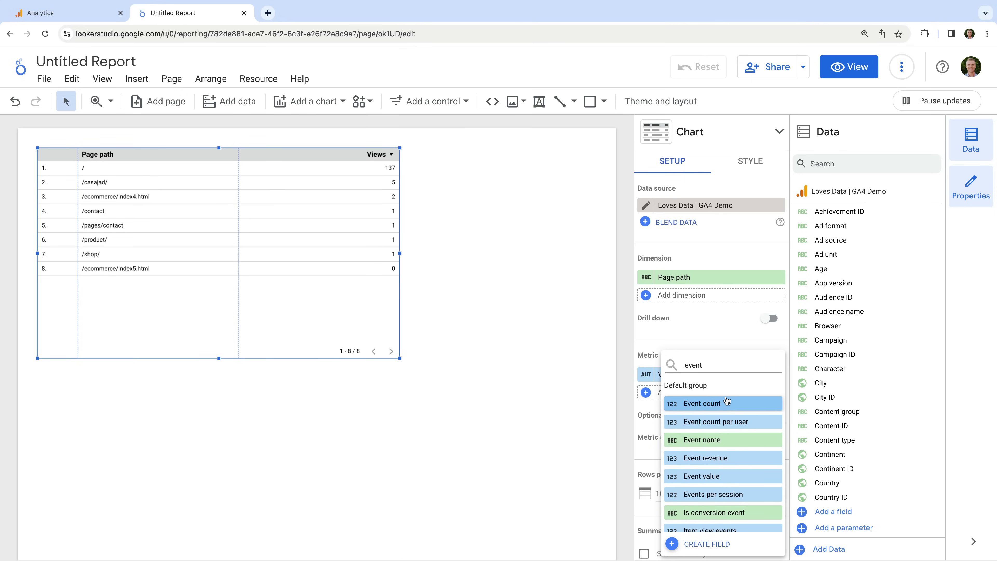
pyautogui.click(724, 403)
# - Add Average Page Load Time as a second metric in the table and widen its column to fit the full heading
pyautogui.click(727, 393)
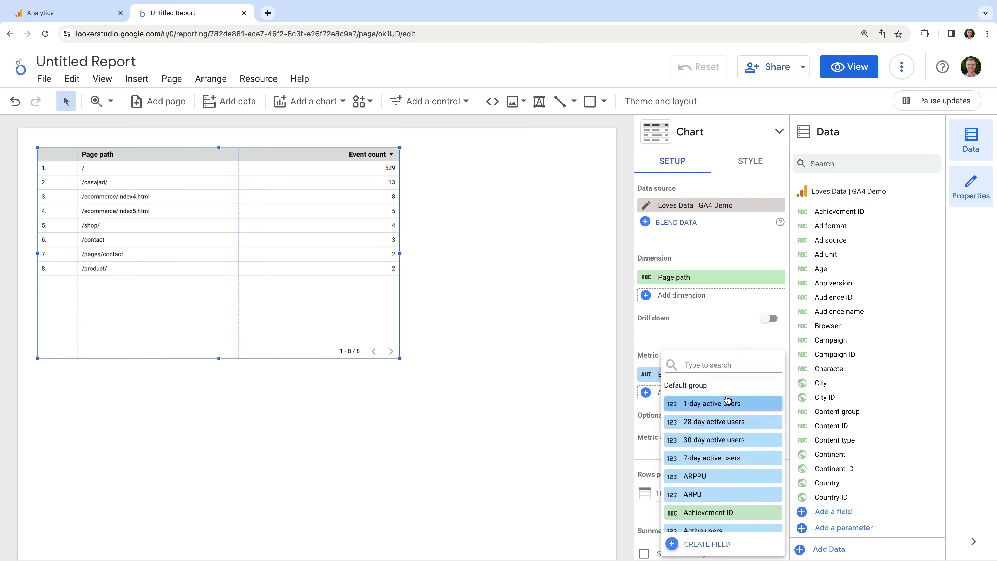
pyautogui.write('average')
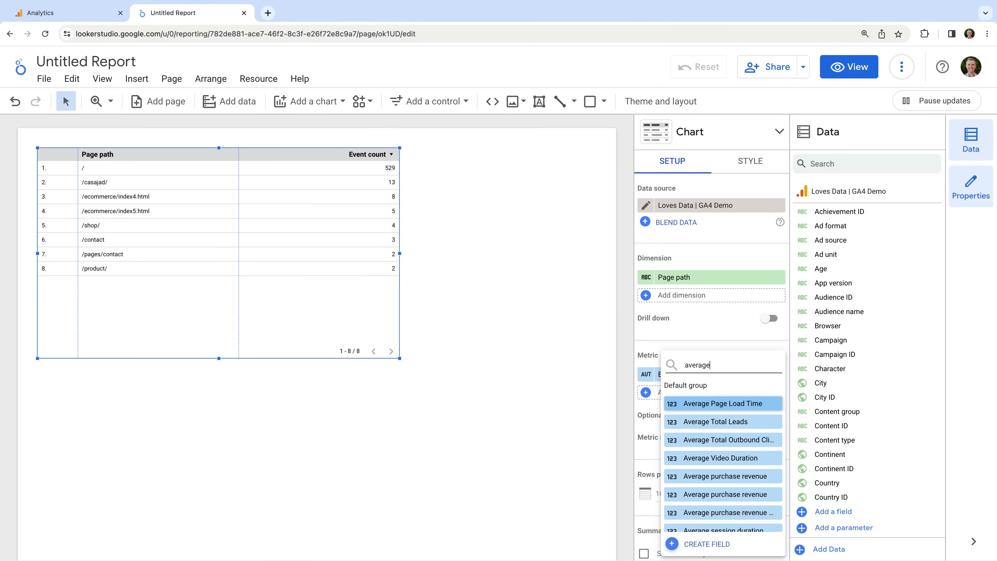
pyautogui.click(764, 405)
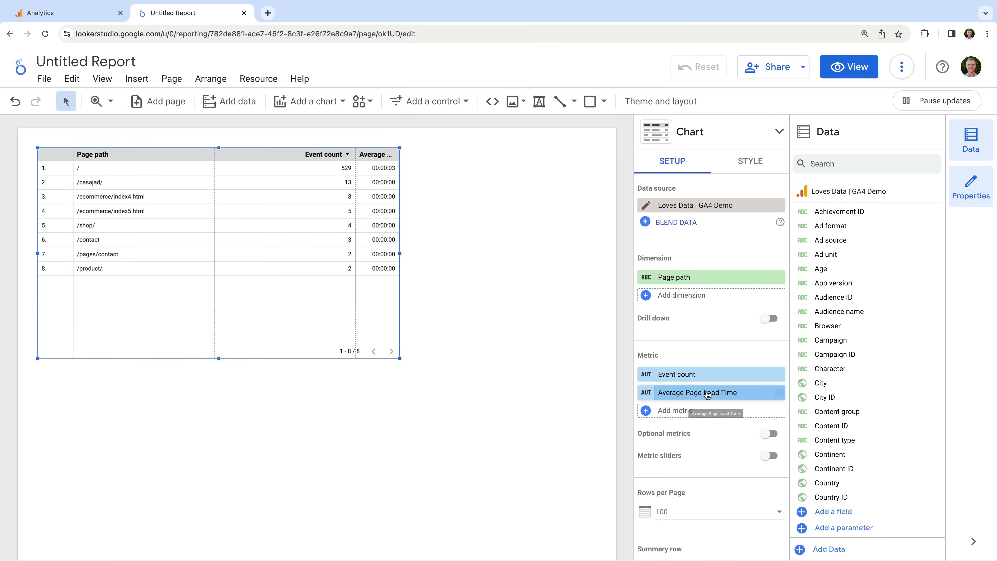
pyautogui.moveTo(354, 244); pyautogui.dragTo(301, 236)
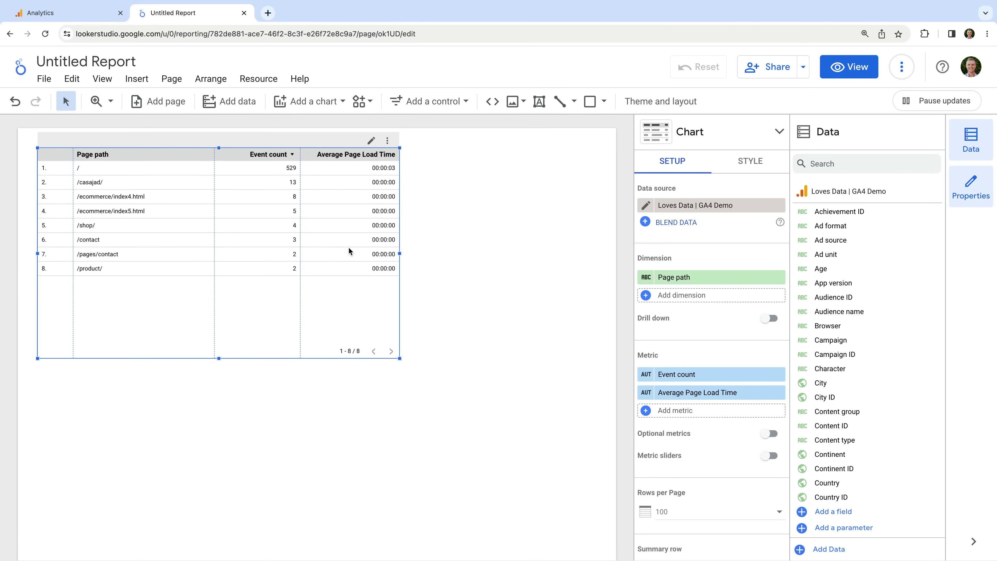
# - Give the table a custom default date range of This year
pyautogui.scroll(-8, 739, 357)
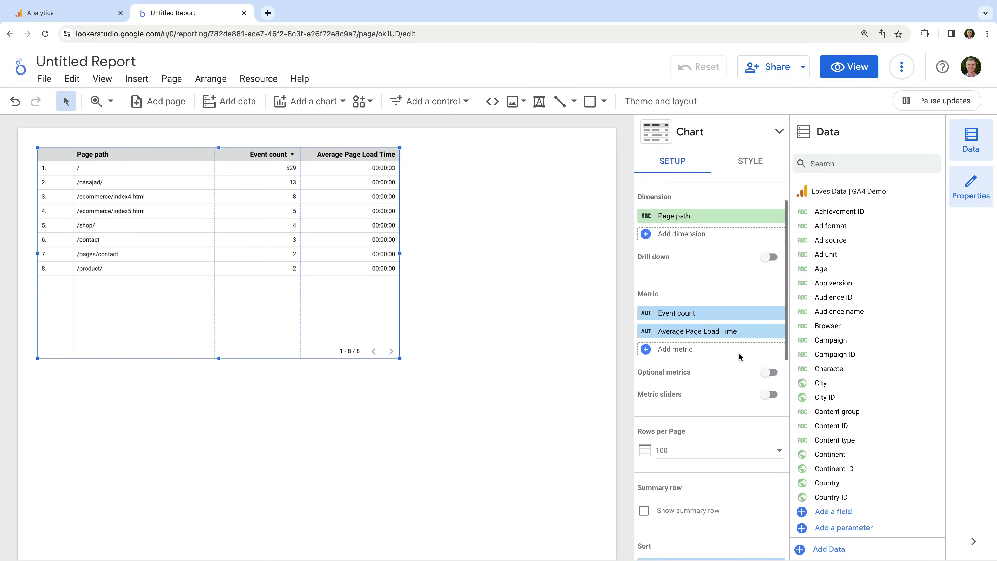
pyautogui.scroll(-6, 738, 352)
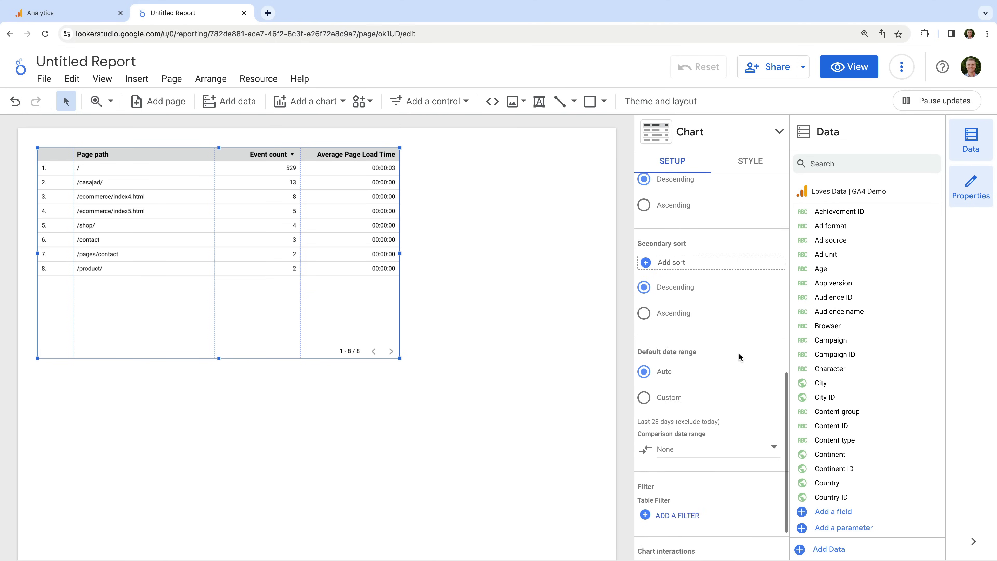
pyautogui.click(662, 343)
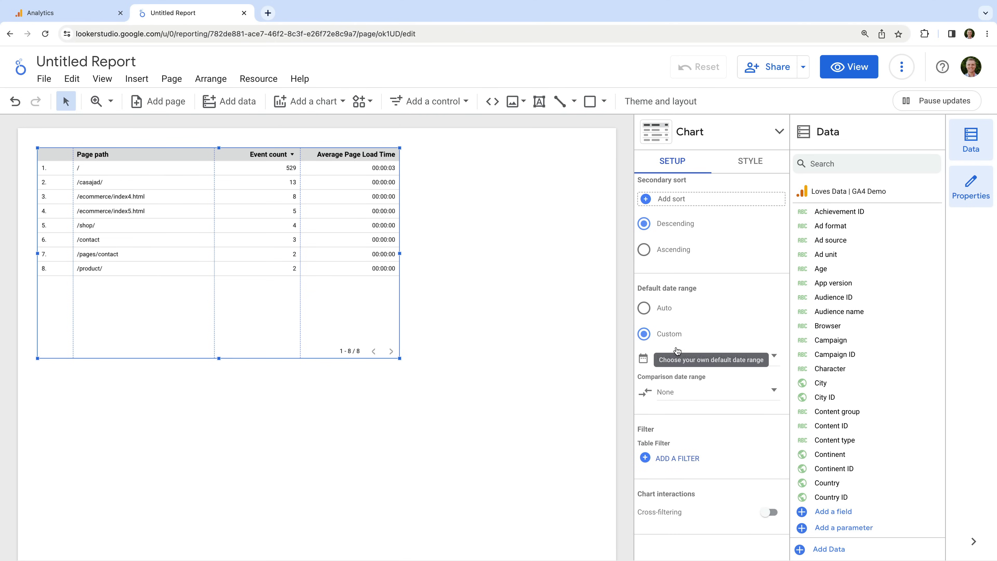
pyautogui.click(738, 357)
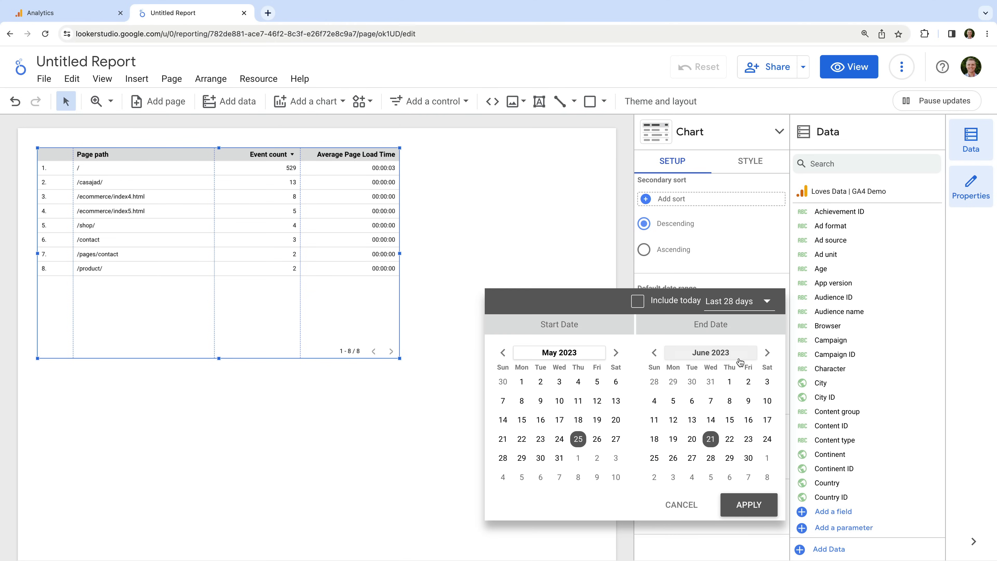
pyautogui.click(738, 303)
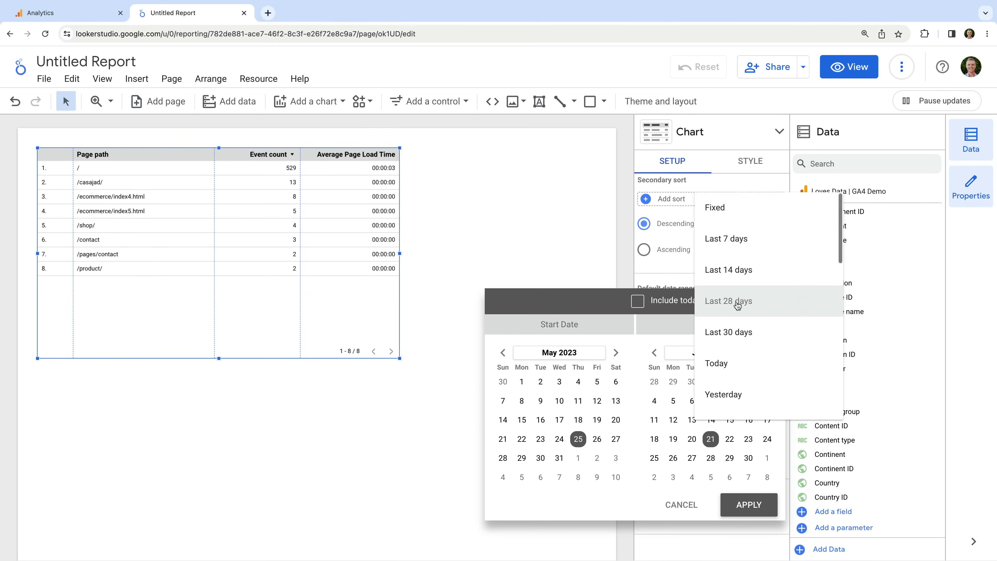
pyautogui.scroll(-5, 737, 306)
pyautogui.scroll(-8, 738, 306)
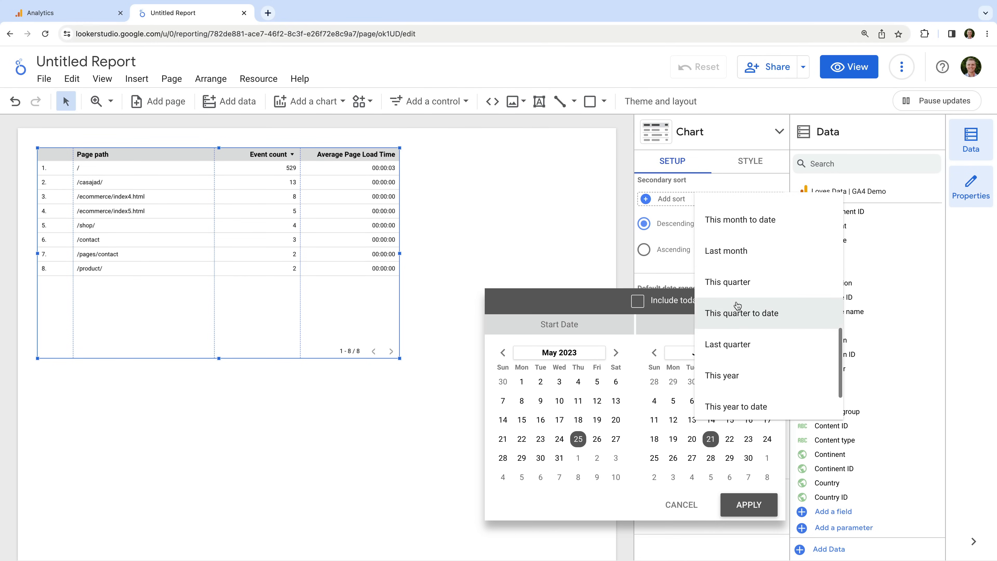
pyautogui.click(733, 378)
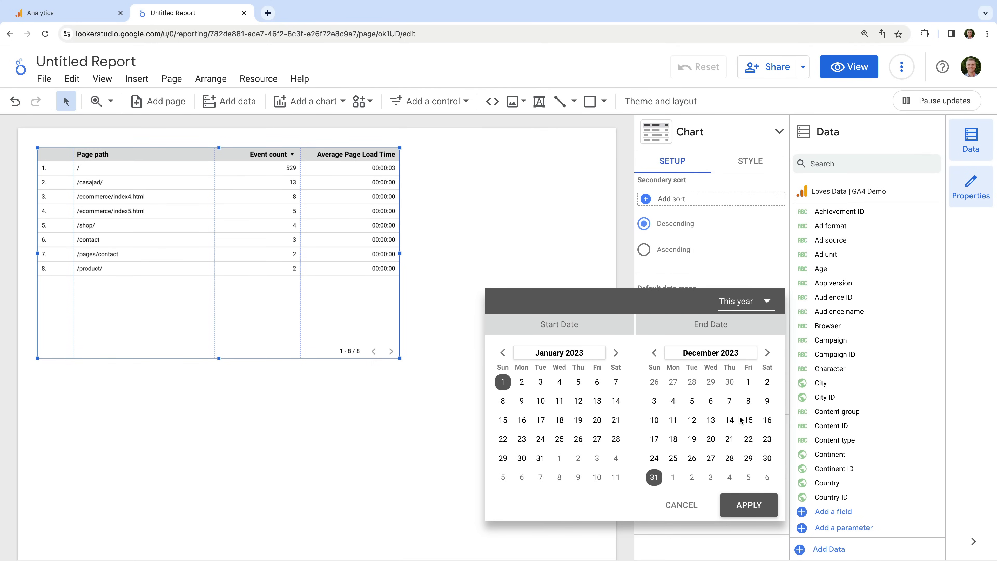
pyautogui.click(755, 505)
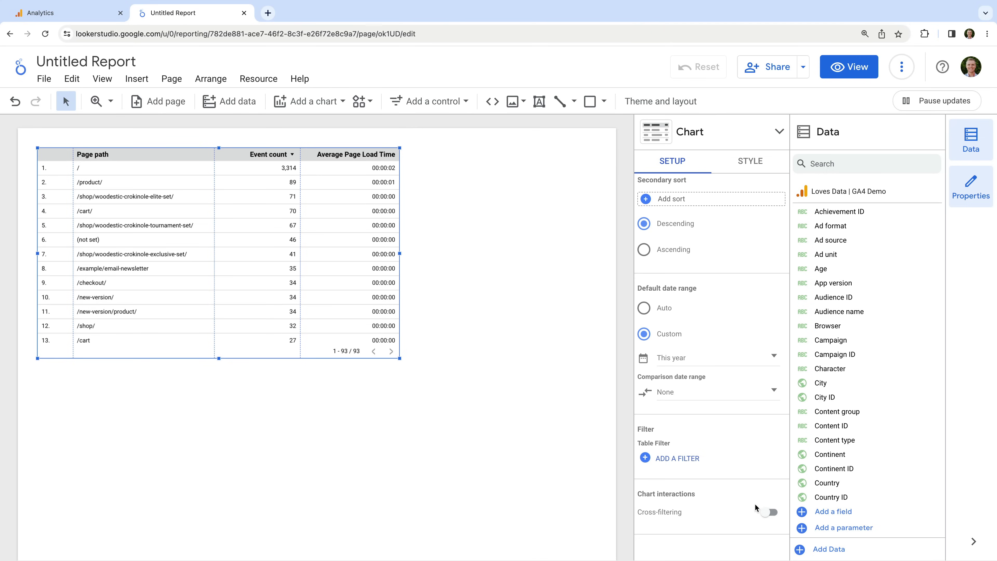
# - Start a new filter for the table and name it Page Load Time Available
pyautogui.click(680, 459)
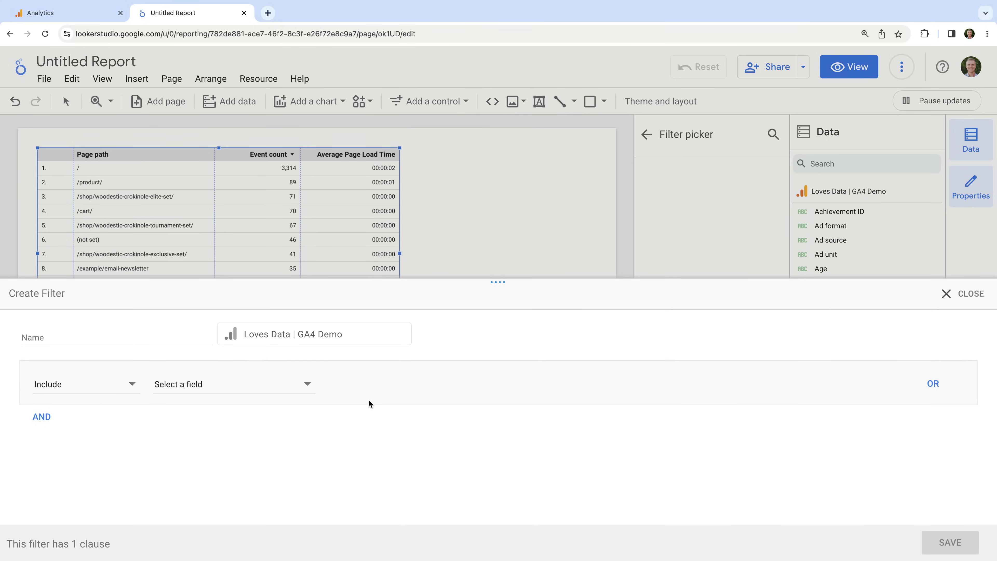
pyautogui.click(168, 341)
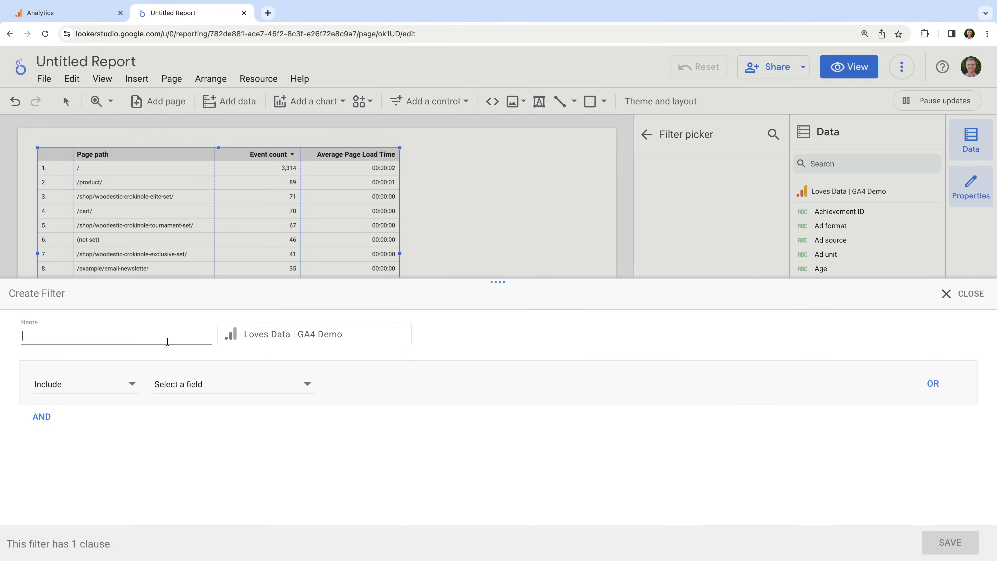
pyautogui.write('Page Load Time Available')
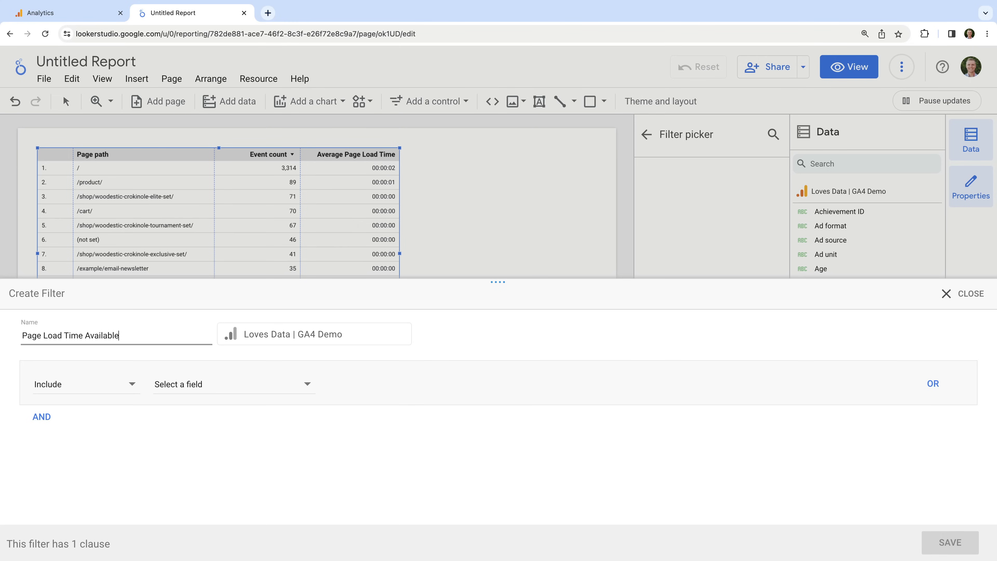
pyautogui.click(234, 436)
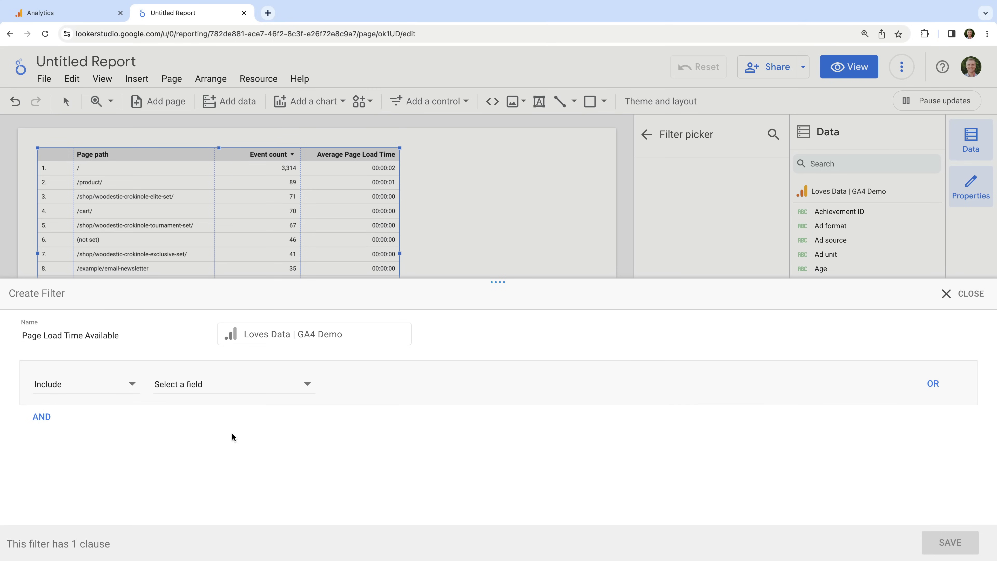
# - Set the filter to include only Event name equal to page_load_time and save it to the table
pyautogui.click(93, 384)
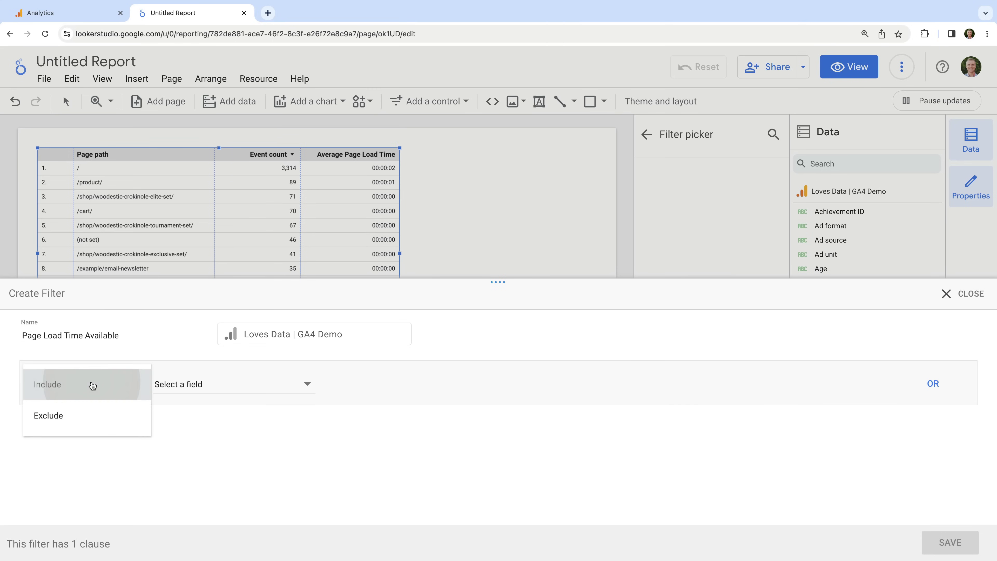
pyautogui.click(92, 384)
pyautogui.click(240, 390)
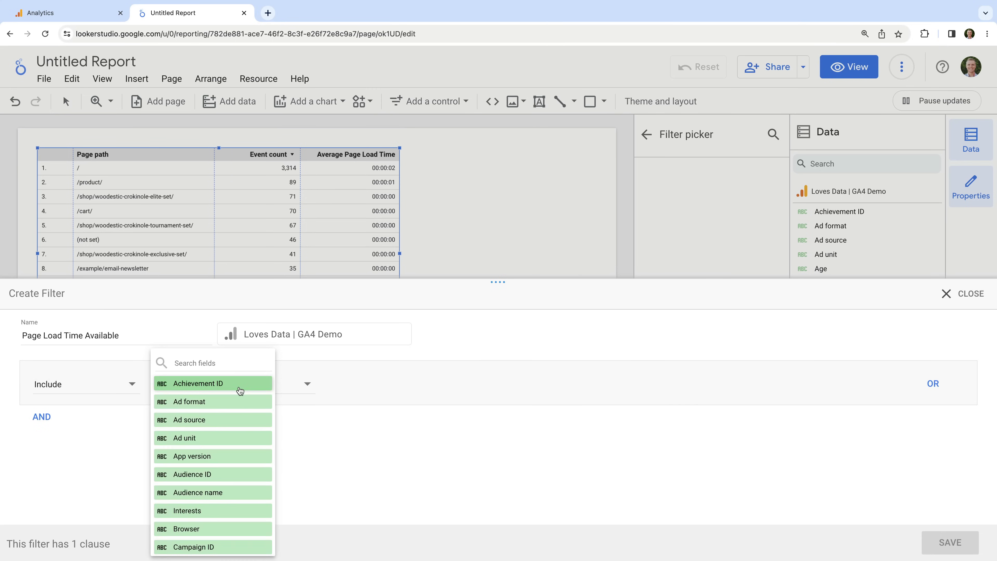
pyautogui.click(234, 363)
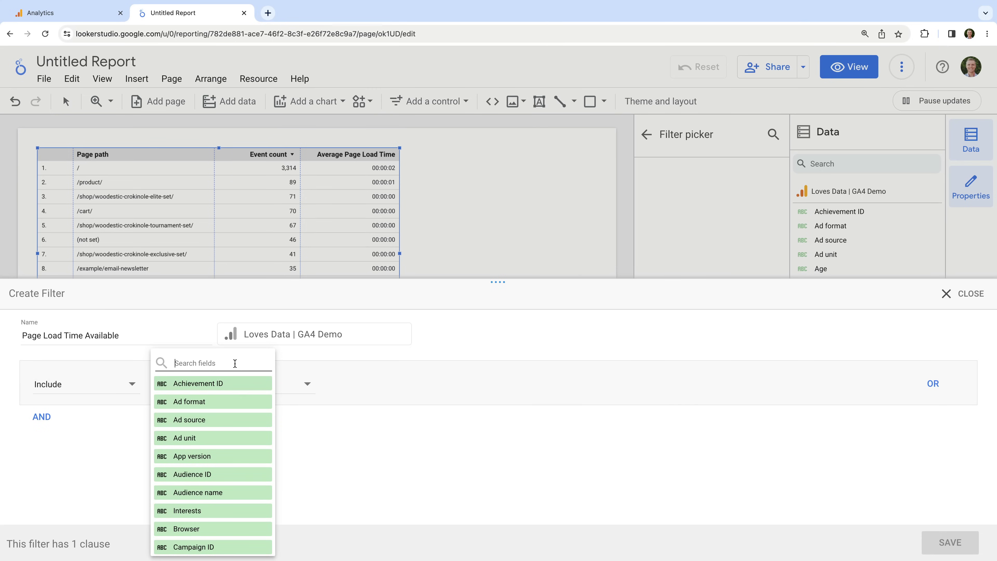
pyautogui.write('event name')
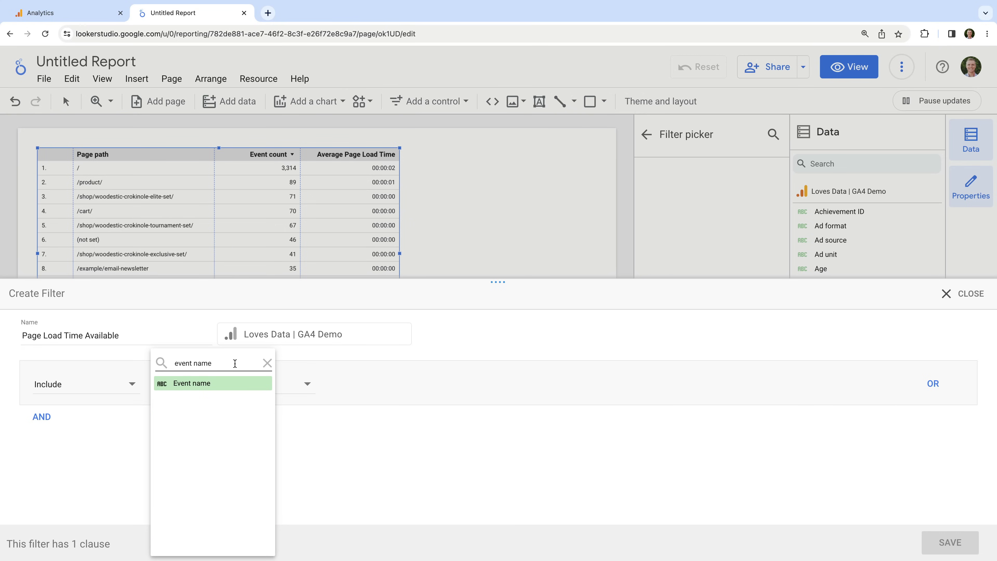
pyautogui.click(222, 384)
pyautogui.click(412, 388)
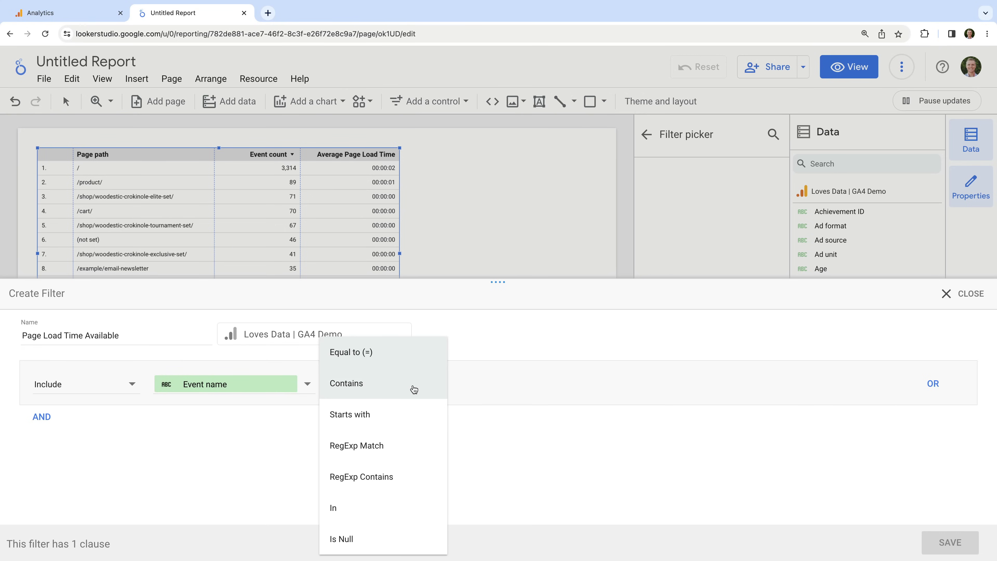
pyautogui.click(388, 352)
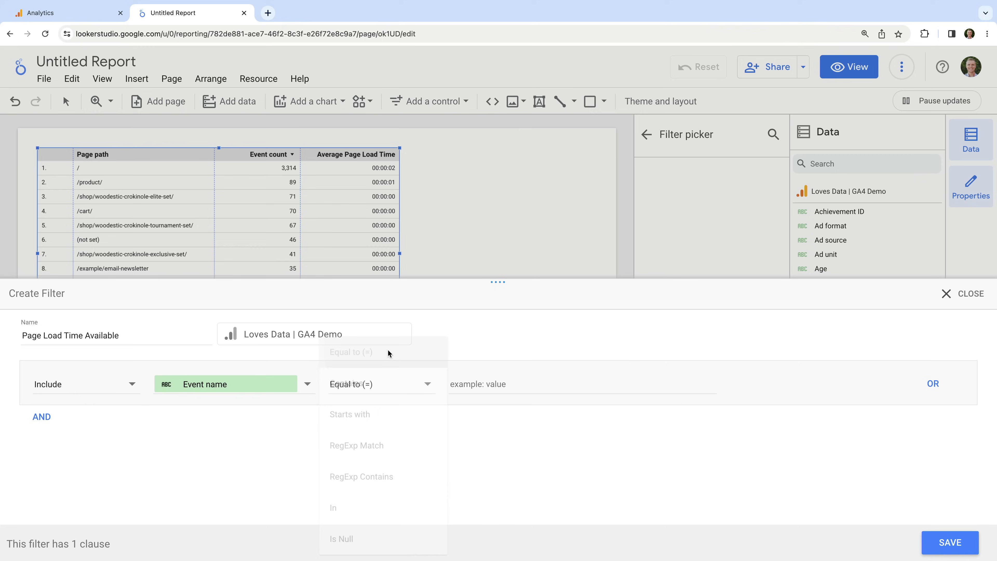
pyautogui.click(463, 384)
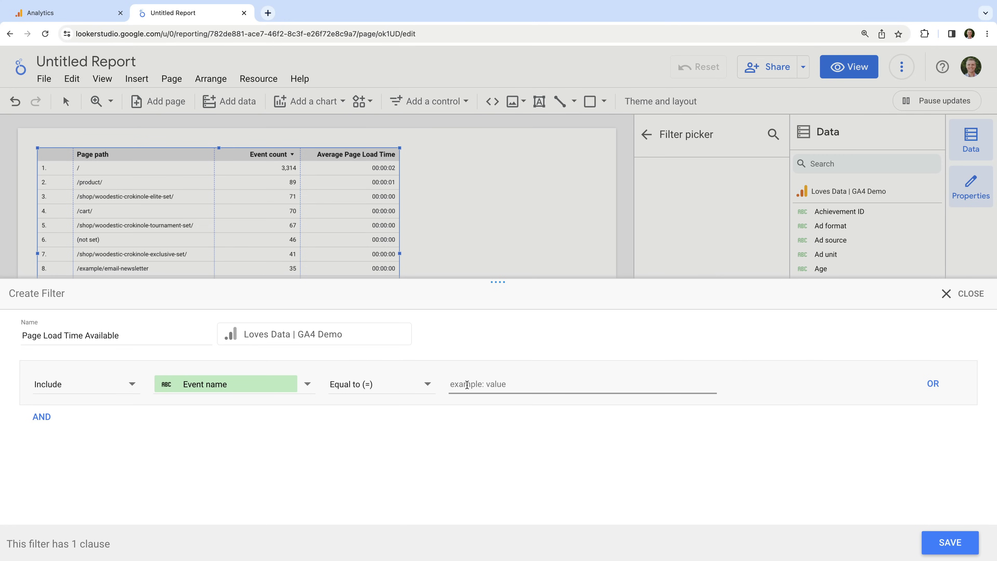
pyautogui.write('page_load_time')
pyautogui.click(482, 423)
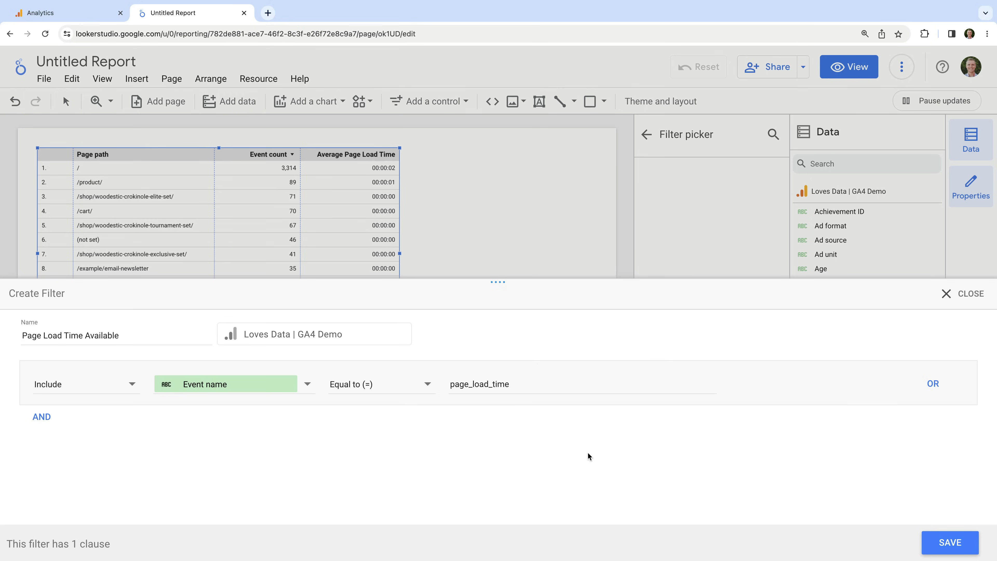
pyautogui.click(937, 541)
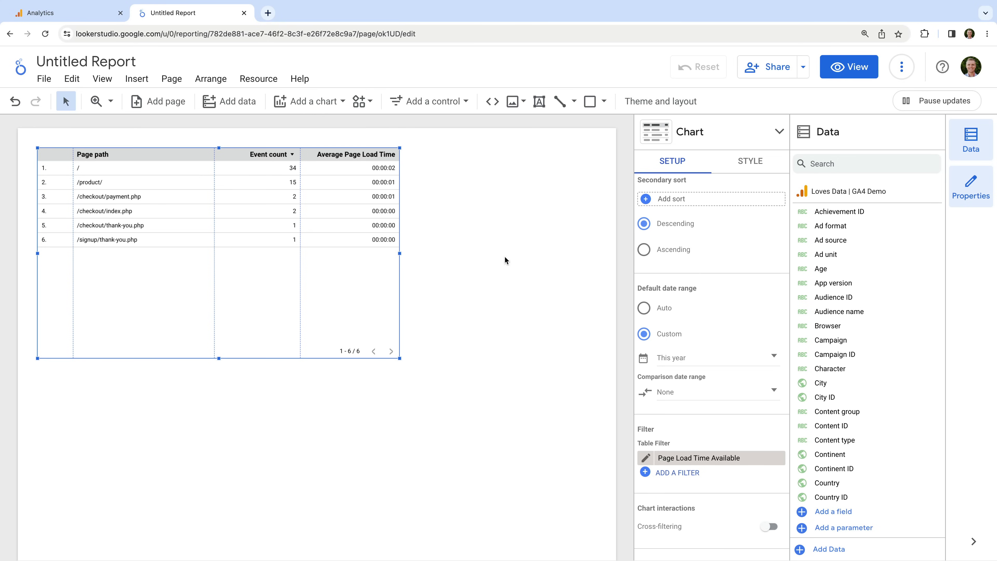
# - Change the Average Page Load Time metric's data type in the table to Number
pyautogui.scroll(8, 716, 258)
pyautogui.scroll(6, 717, 259)
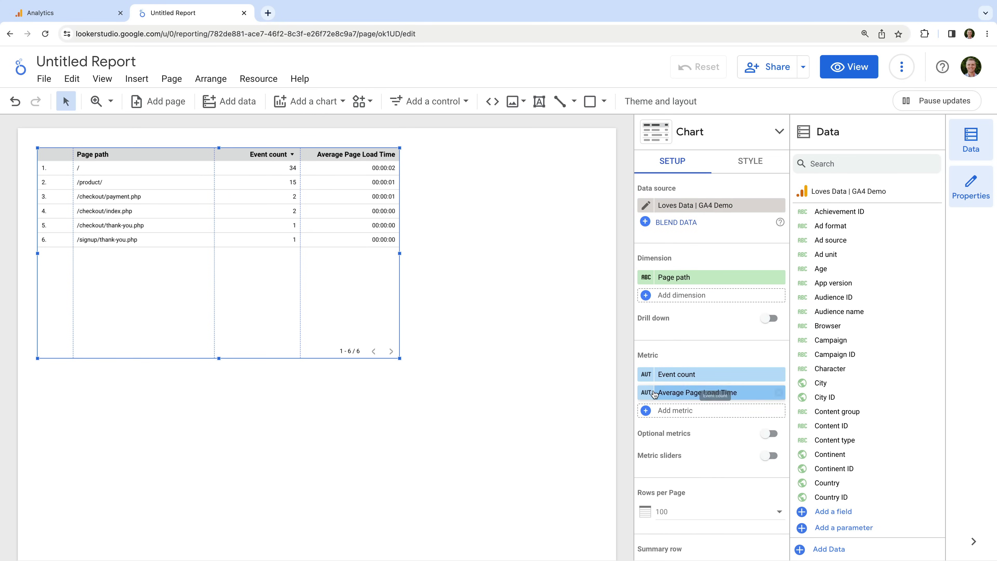
pyautogui.click(645, 393)
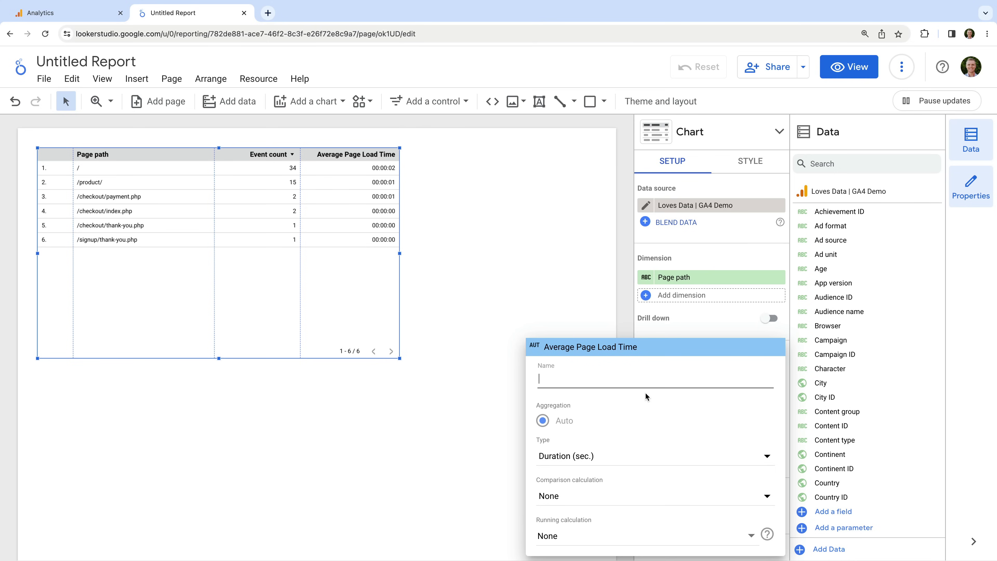
pyautogui.click(584, 460)
pyautogui.moveTo(578, 466)
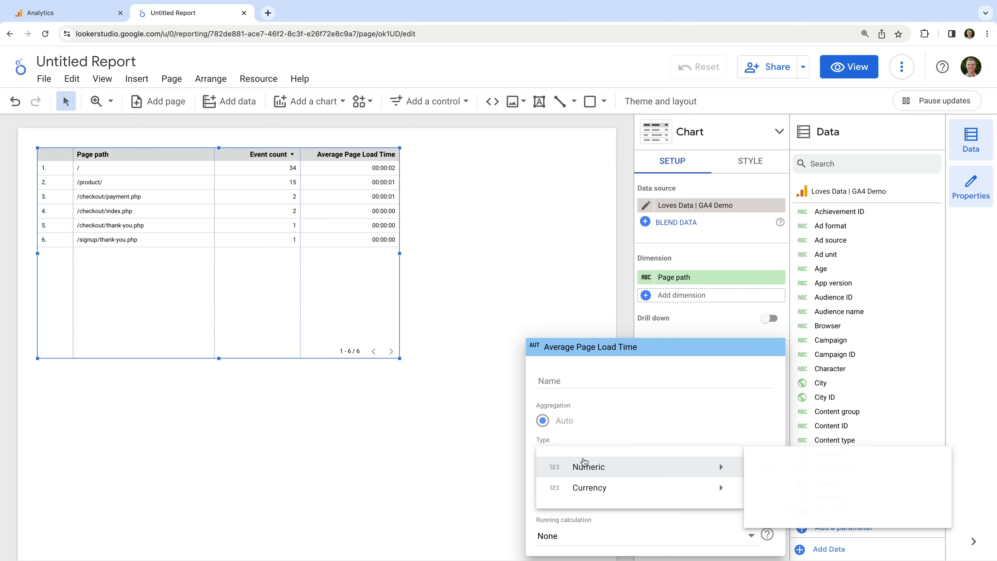
pyautogui.click(765, 468)
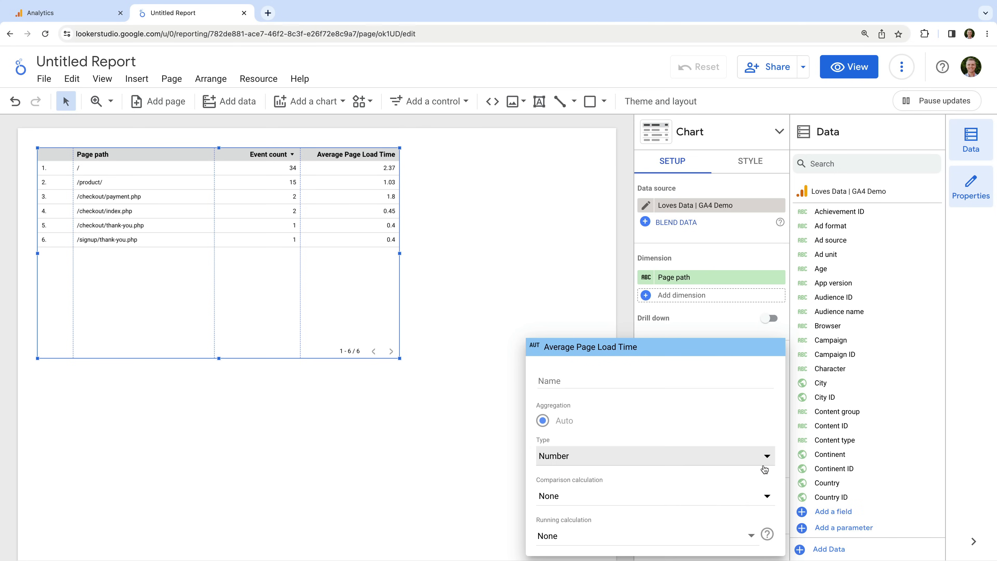
pyautogui.click(588, 320)
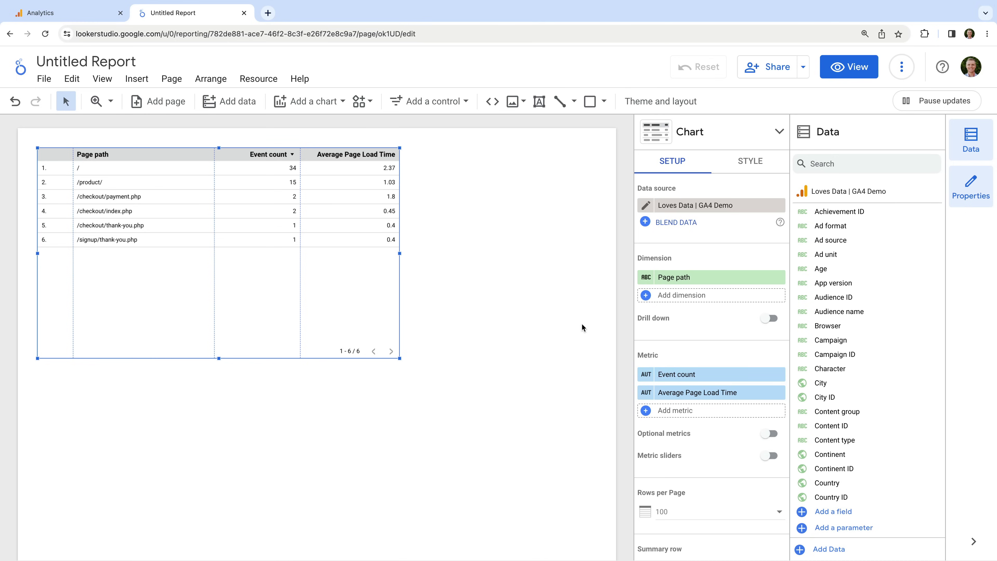